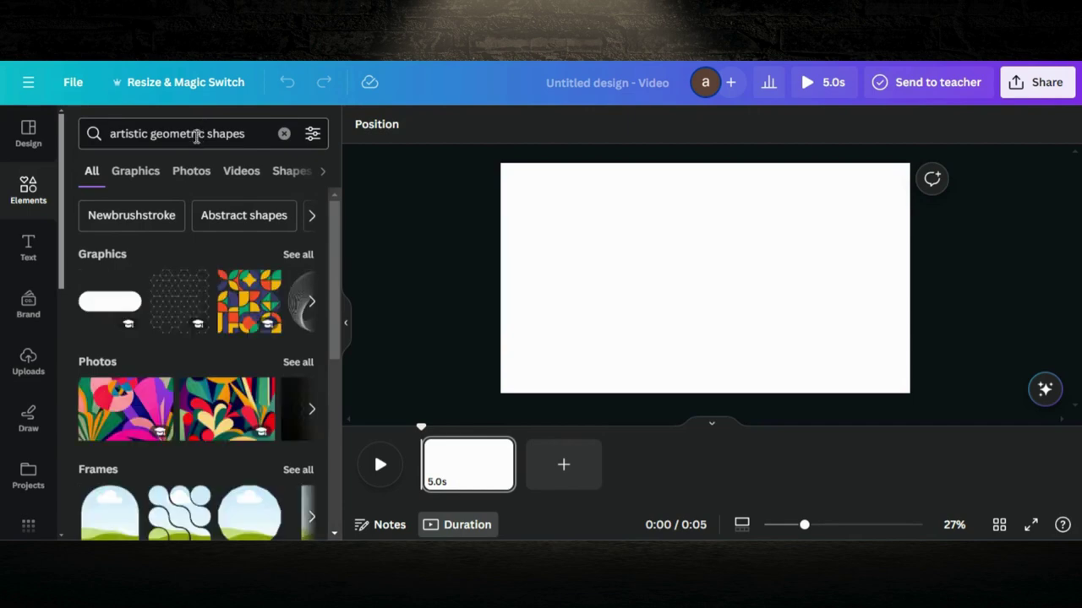
# - Find photos similar to the bright art deco geometric shapes image and add the multicoloured triangles one to the page
pyautogui.click(188, 174)
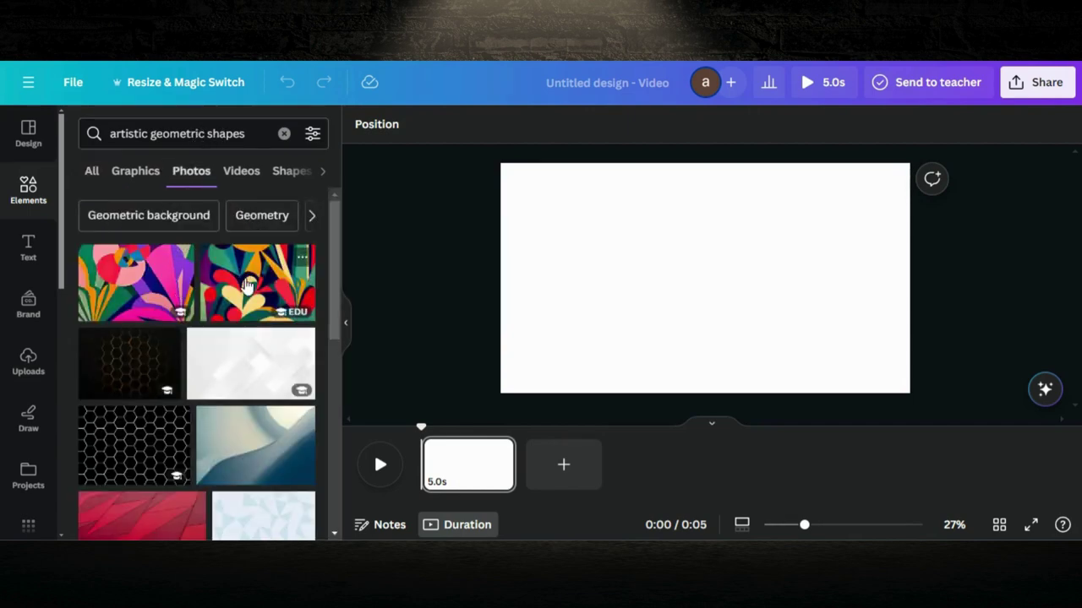
pyautogui.click(302, 262)
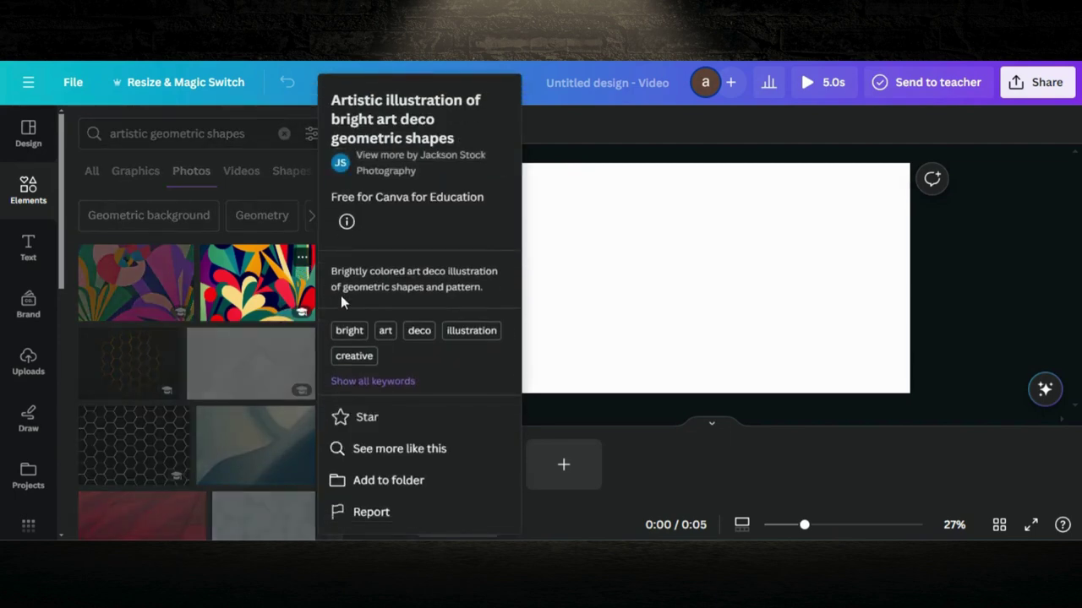
pyautogui.click(391, 456)
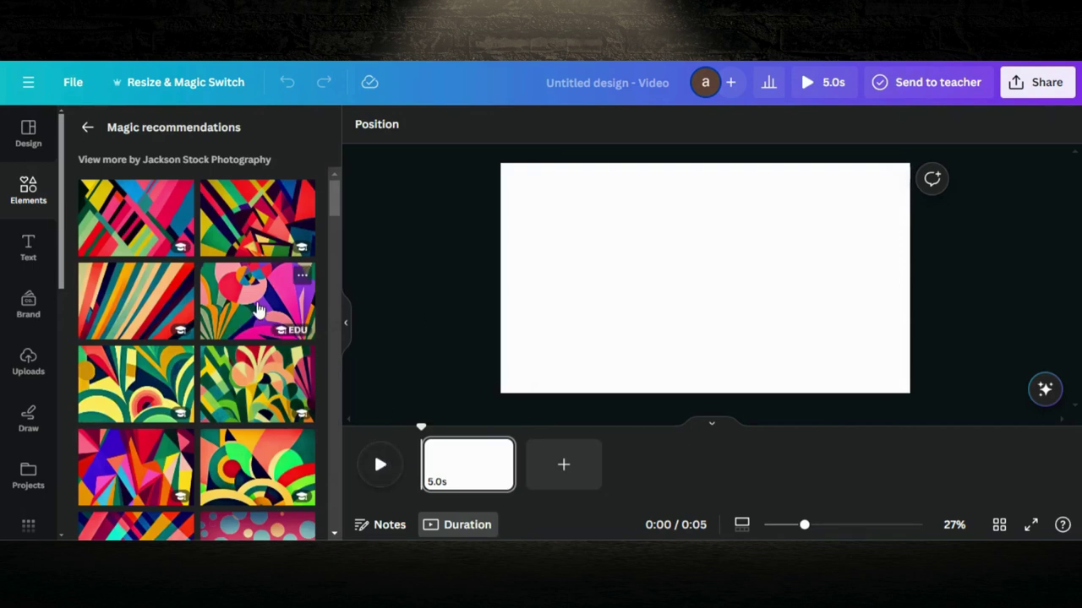
pyautogui.scroll(-3, 258, 311)
pyautogui.scroll(1, 258, 311)
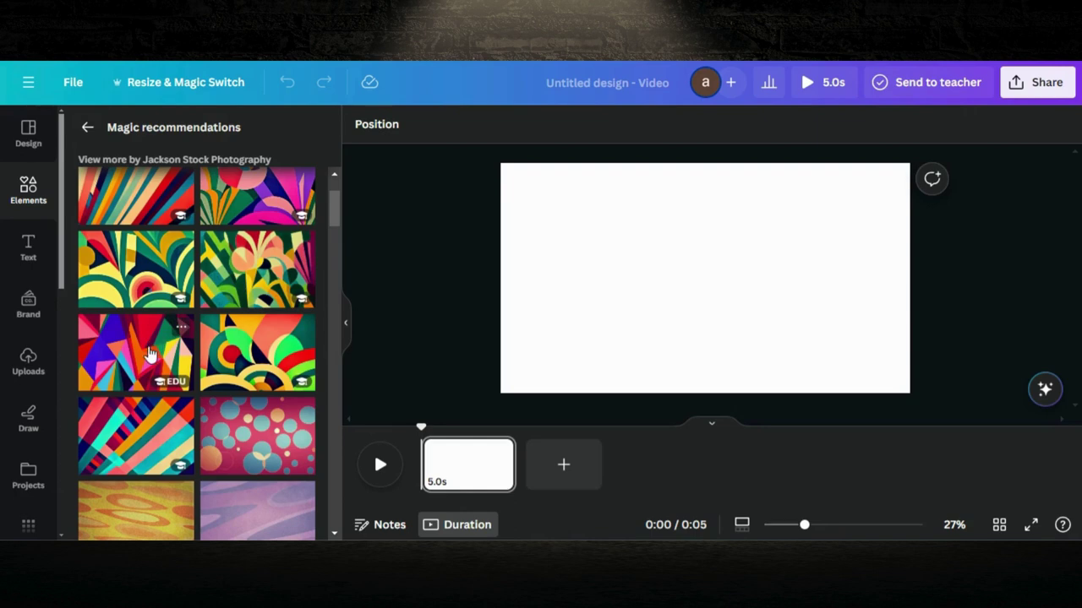
pyautogui.click(148, 354)
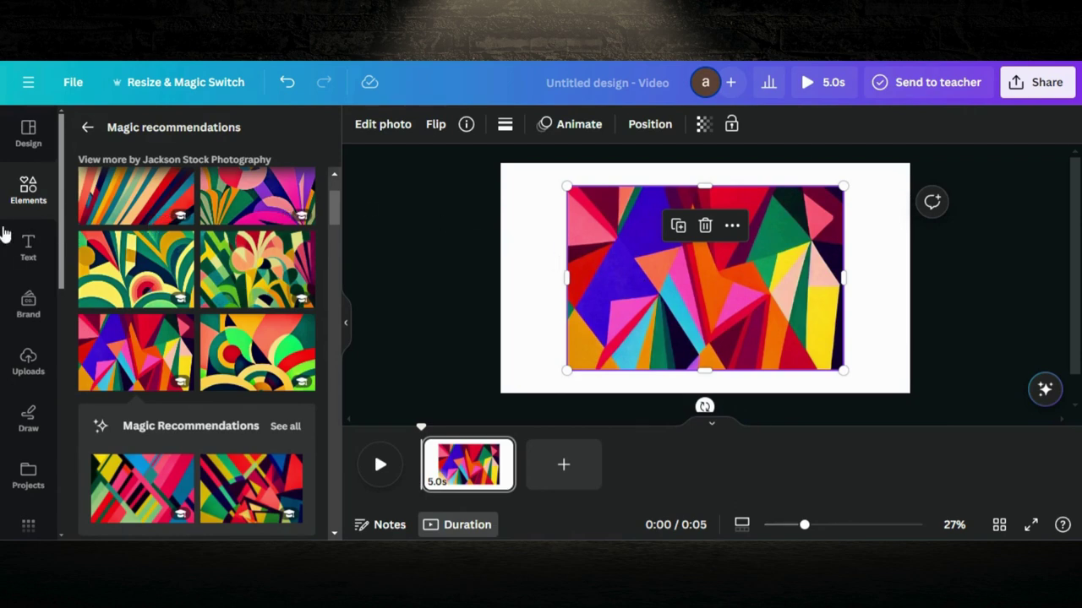
# - Add a heading over the photo reading "CANVA"
pyautogui.click(30, 249)
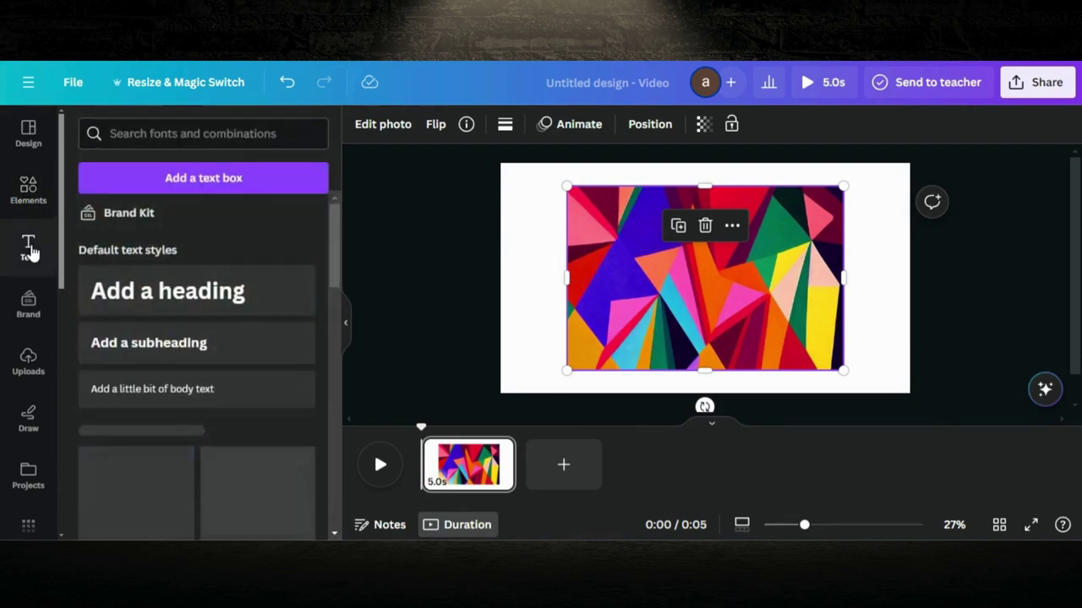
pyautogui.click(123, 291)
pyautogui.write('CANVA')
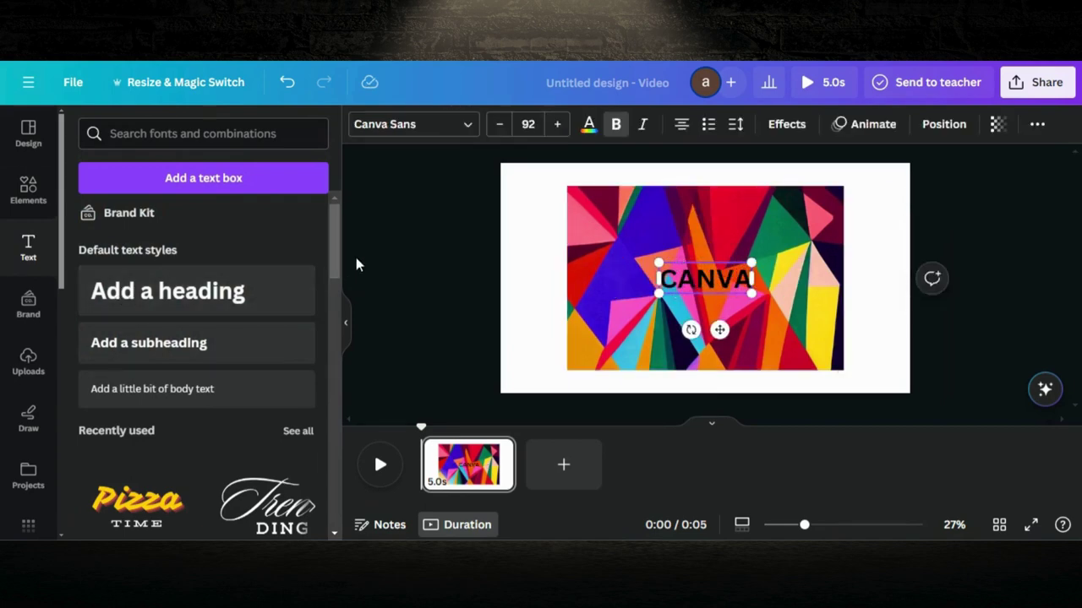
pyautogui.click(437, 212)
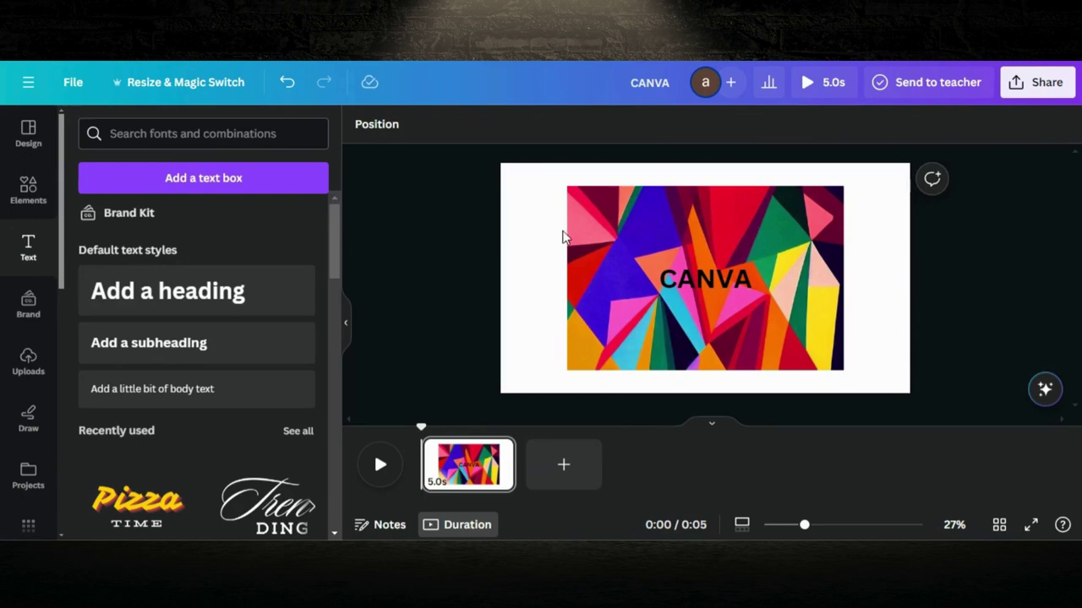
# - Search the fonts for "210" and set the CANVA heading to 210 수퍼사이즈 Black Box
pyautogui.click(659, 272)
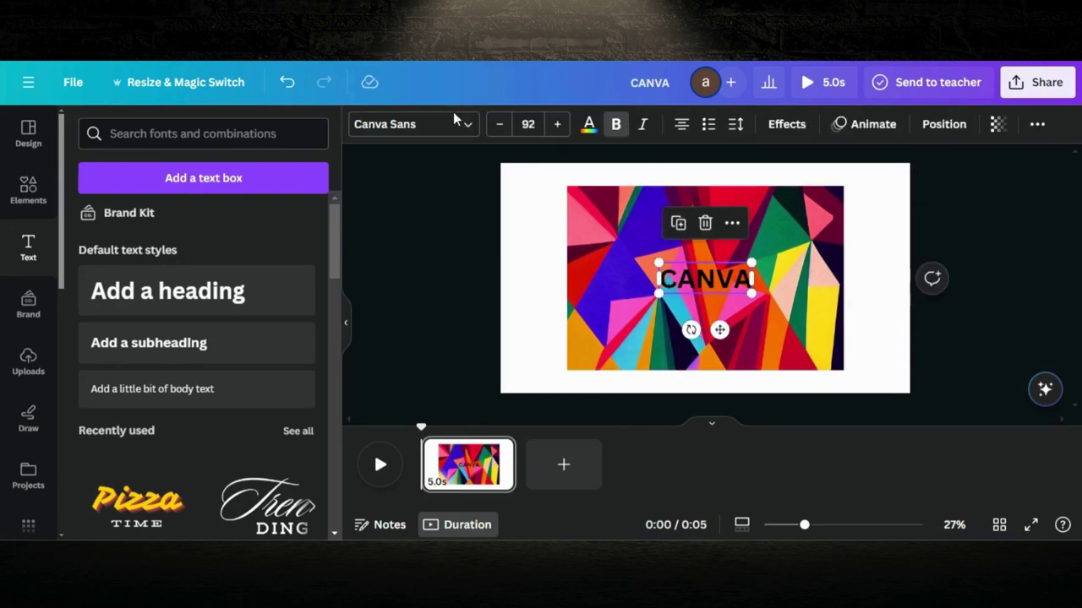
pyautogui.click(361, 133)
pyautogui.click(176, 173)
pyautogui.write('210')
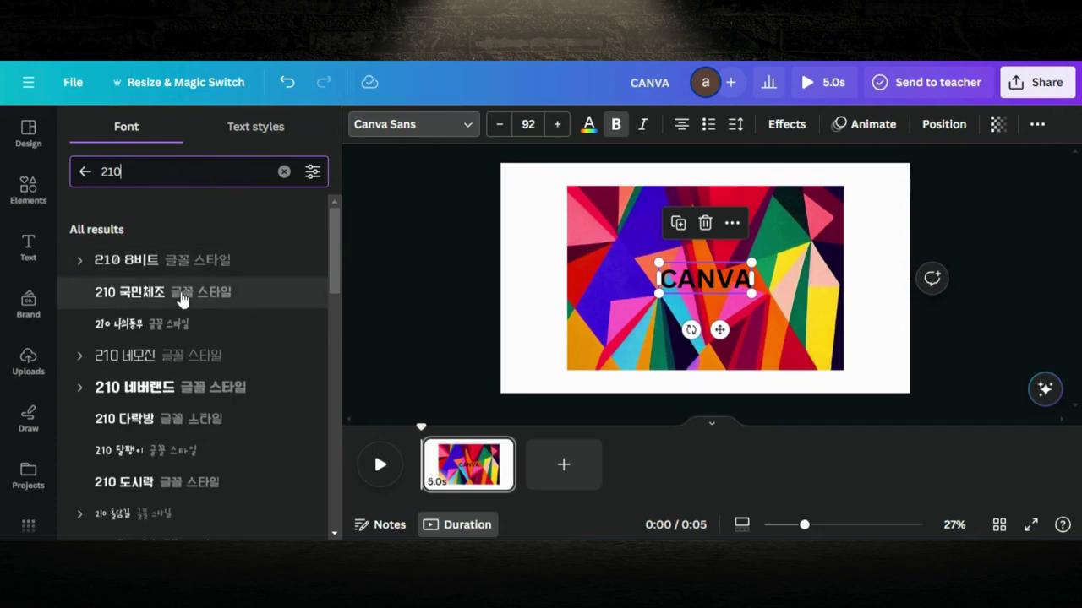
pyautogui.scroll(-5, 180, 297)
pyautogui.scroll(-8, 180, 298)
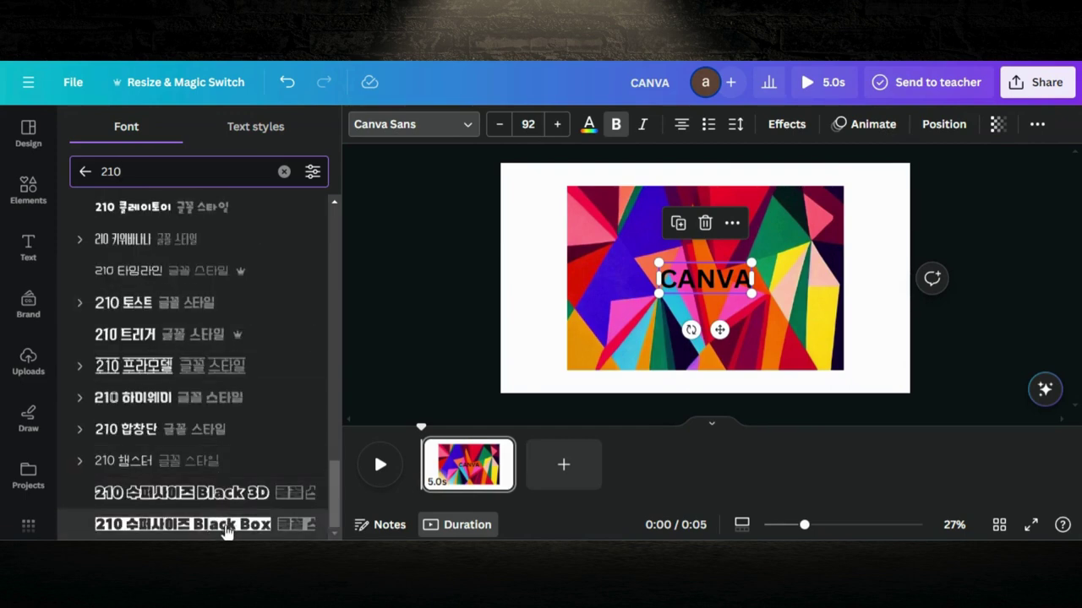
pyautogui.click(226, 527)
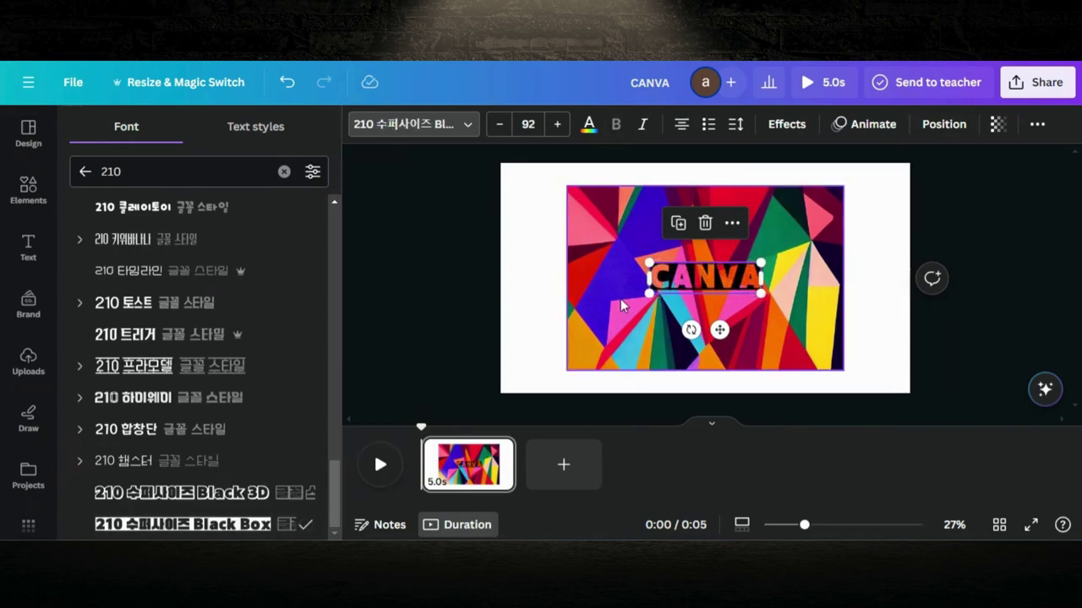
# - Colour the CANVA text white (#ffffff) and enlarge it to about size 227 so it spans the photo's full width
pyautogui.click(590, 128)
pyautogui.click(172, 220)
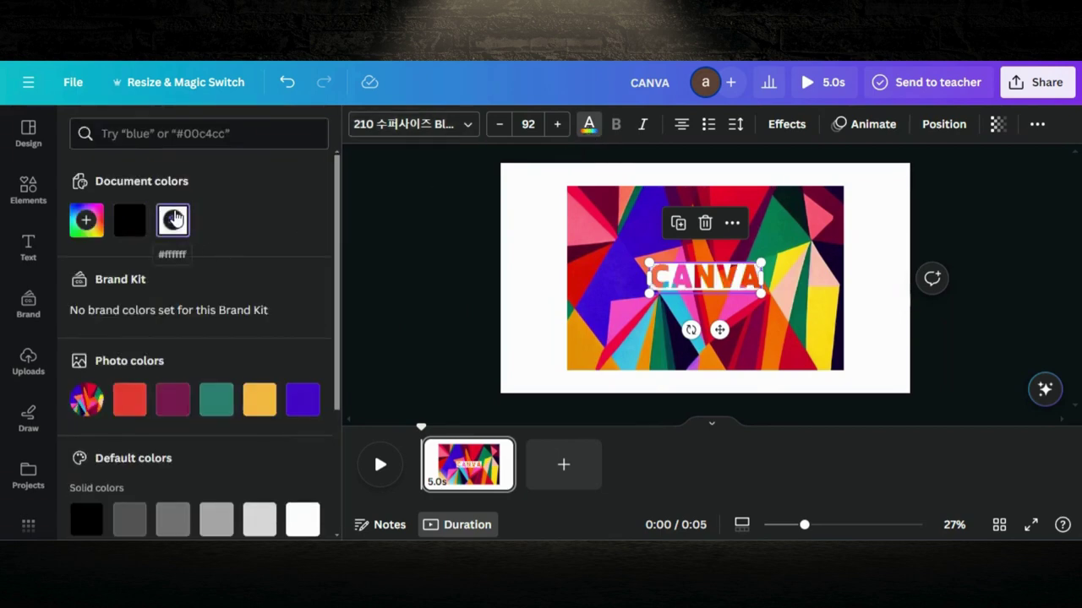
pyautogui.moveTo(648, 263); pyautogui.dragTo(568, 237)
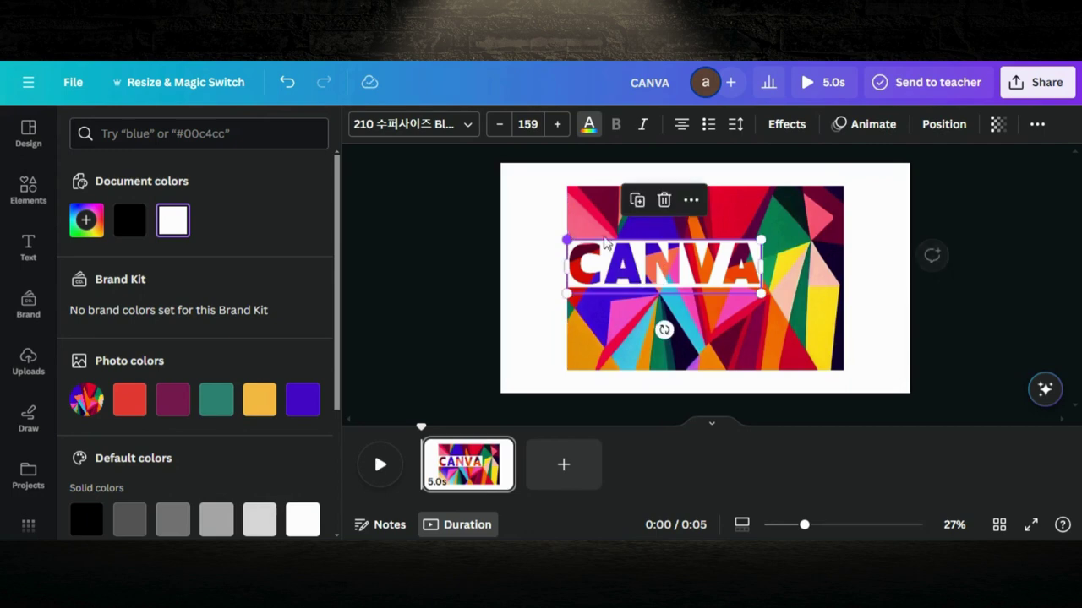
pyautogui.moveTo(758, 292); pyautogui.dragTo(842, 315)
pyautogui.moveTo(730, 289); pyautogui.dragTo(731, 297)
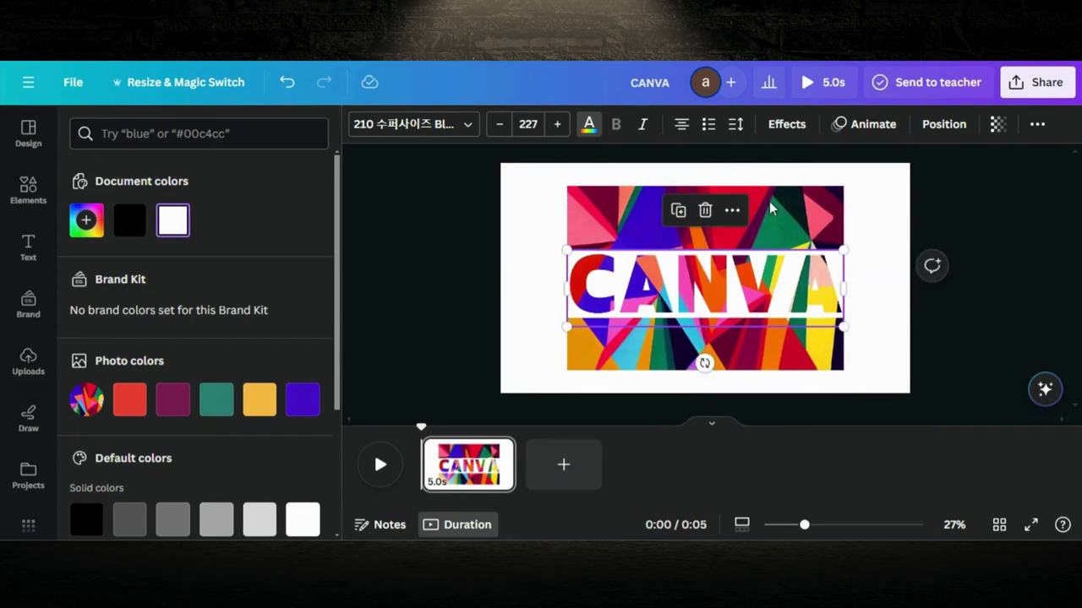
# - Crop the photo's upper and lower edges to the CANVA text so the image fills only the letters
pyautogui.click(786, 217)
pyautogui.moveTo(703, 186); pyautogui.dragTo(701, 250)
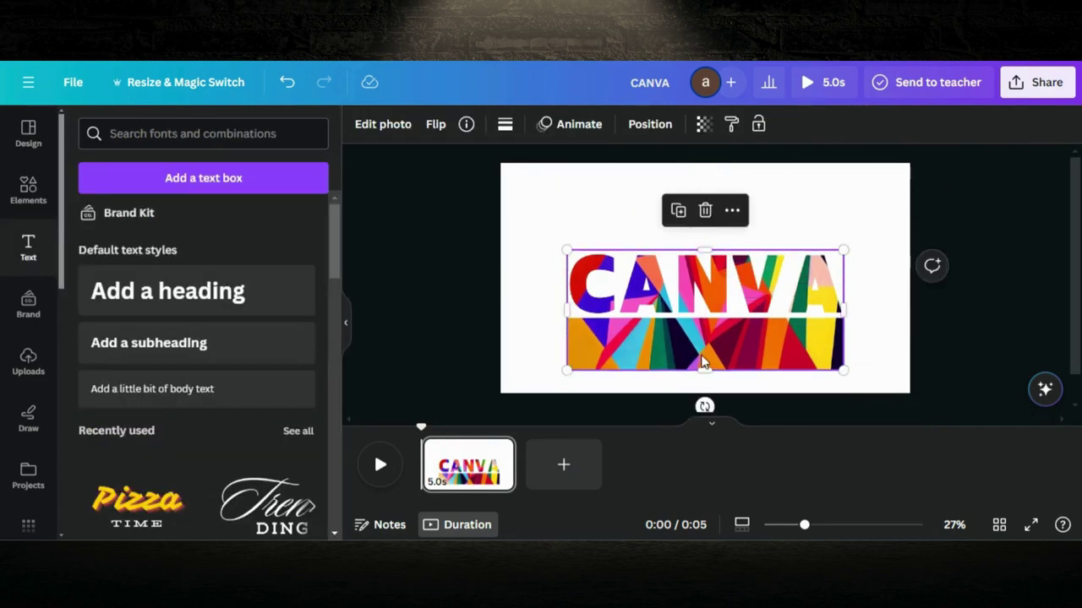
pyautogui.moveTo(700, 368); pyautogui.dragTo(701, 316)
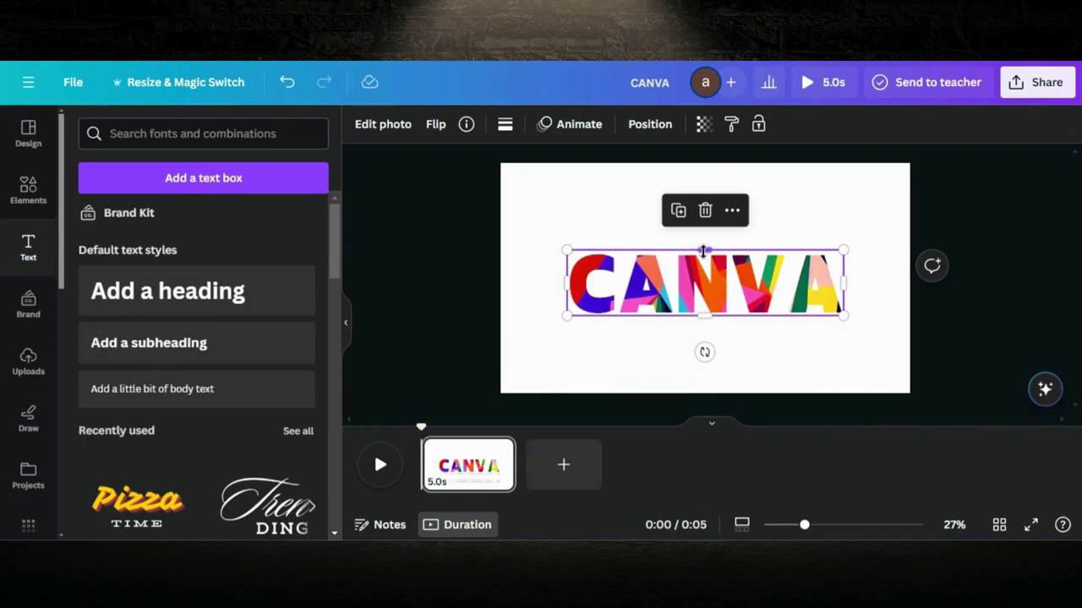
pyautogui.moveTo(703, 252); pyautogui.dragTo(702, 253)
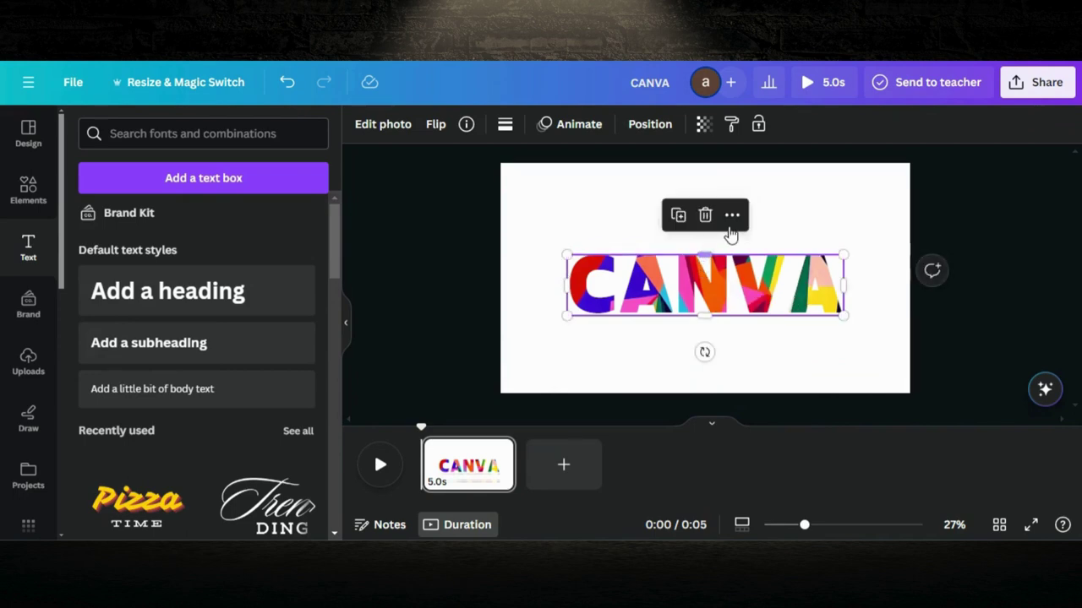
pyautogui.click(850, 244)
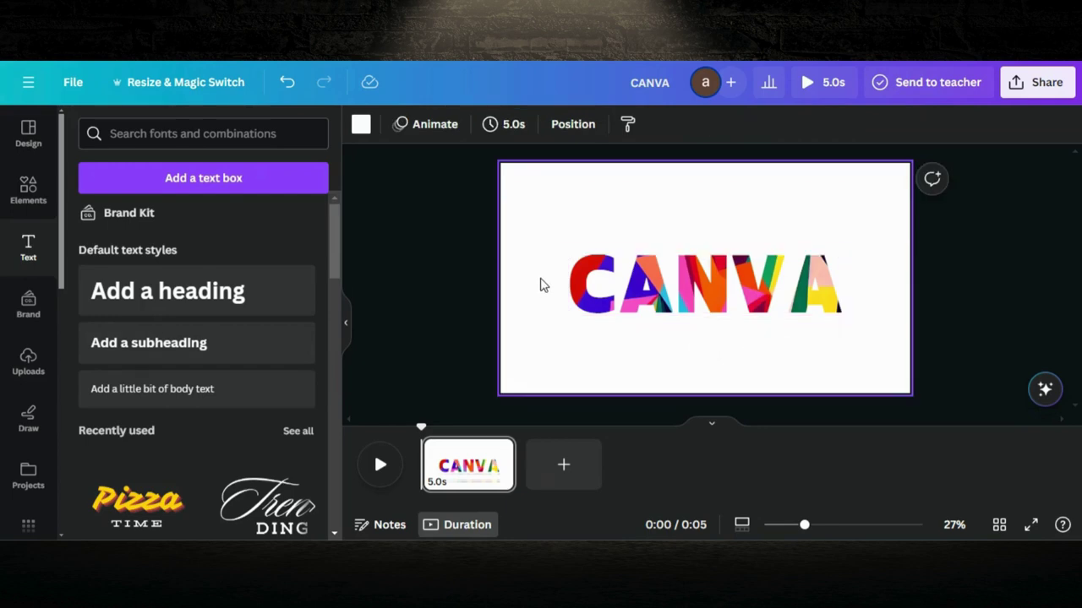
# - Move the CANVA text together with its cropped photo slightly higher on the page
pyautogui.click(700, 289)
pyautogui.moveTo(700, 289); pyautogui.dragTo(698, 269)
pyautogui.click(811, 369)
# - Add a second blank page and insert a square shape on it
pyautogui.click(563, 464)
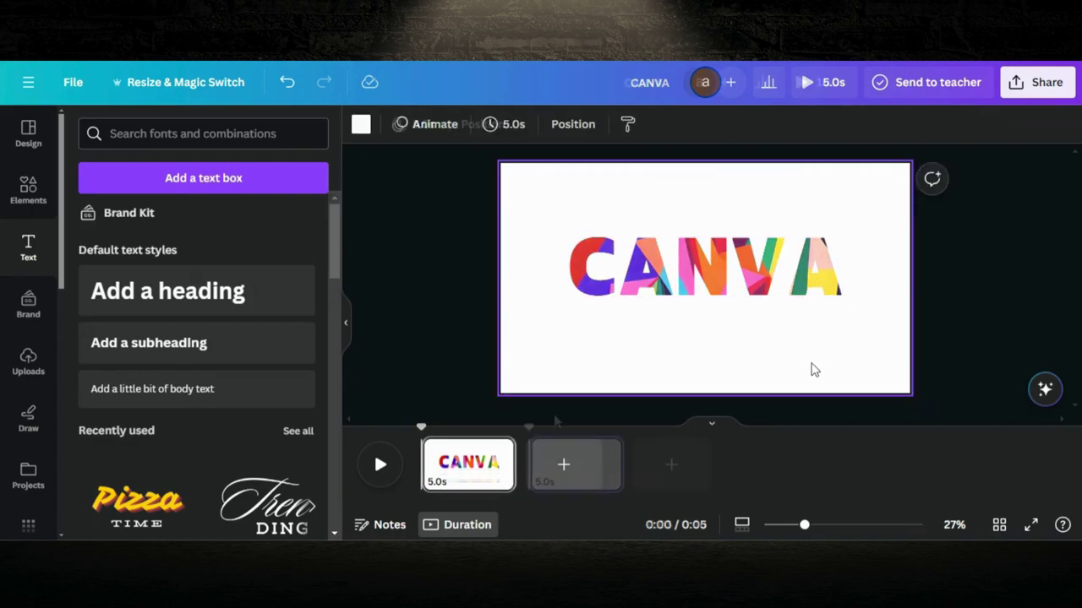
pyautogui.click(28, 182)
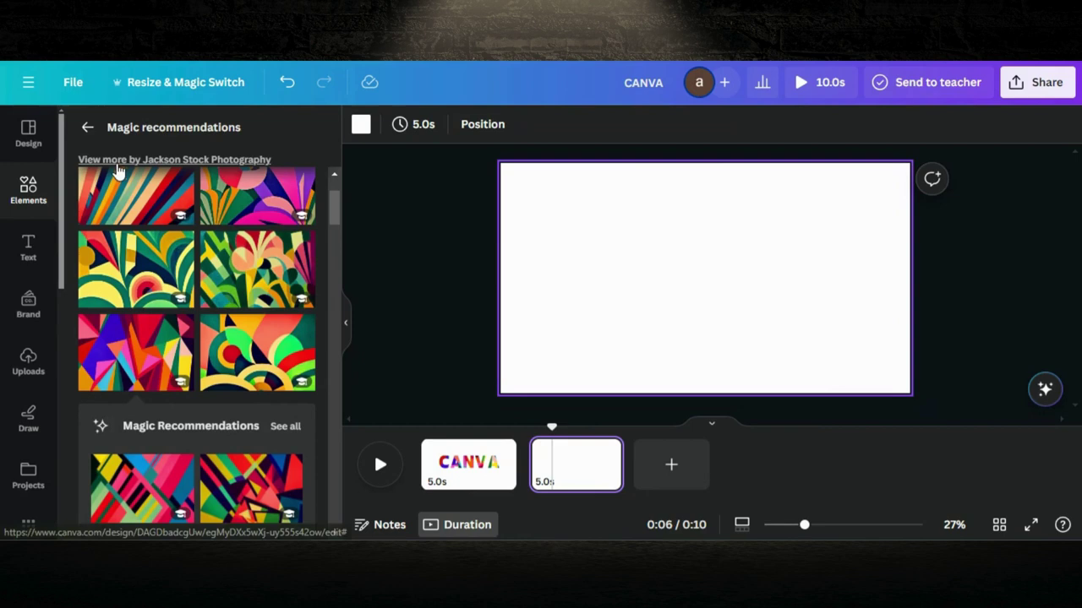
pyautogui.click(86, 126)
pyautogui.scroll(-2, 121, 311)
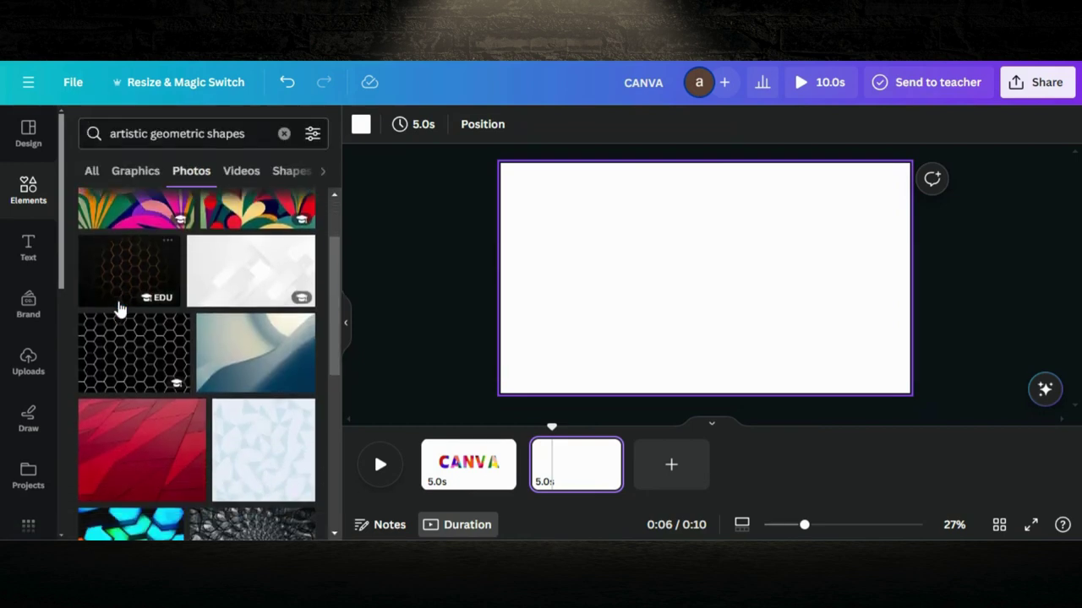
pyautogui.click(284, 134)
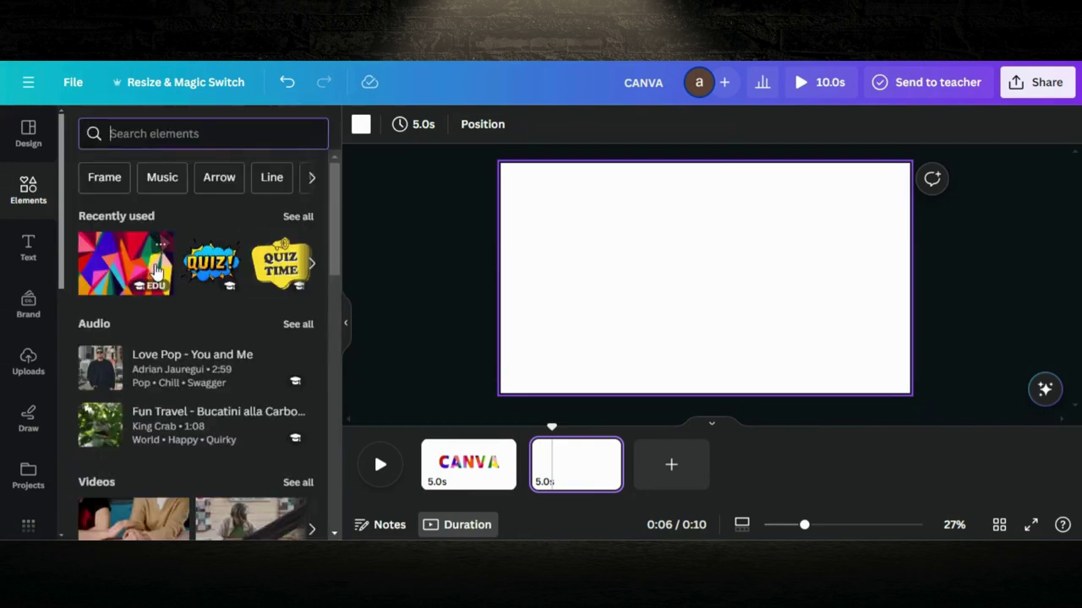
pyautogui.scroll(-7, 142, 291)
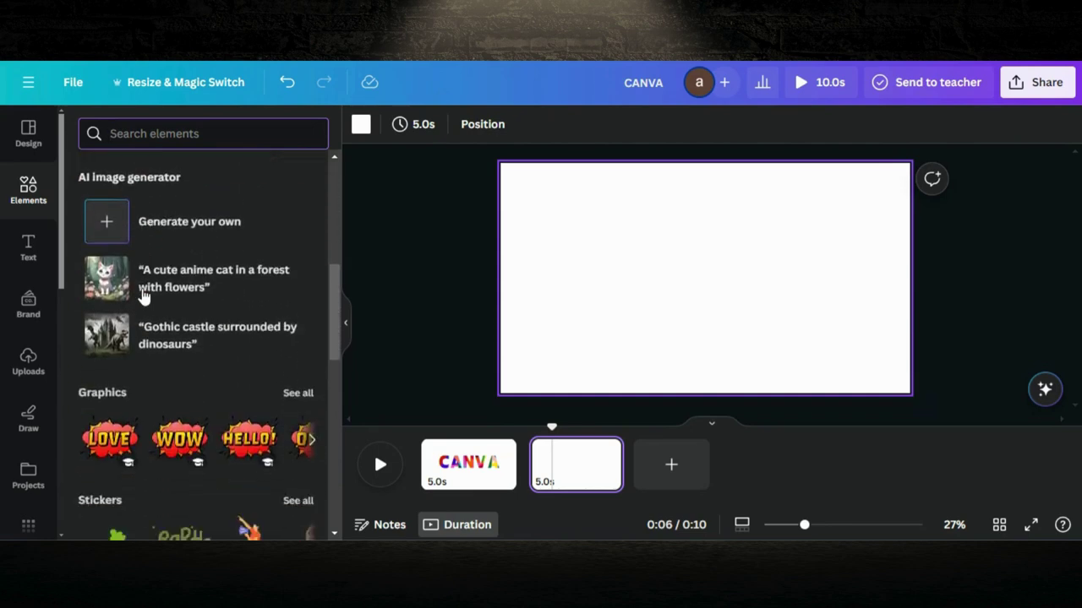
pyautogui.scroll(-3, 142, 294)
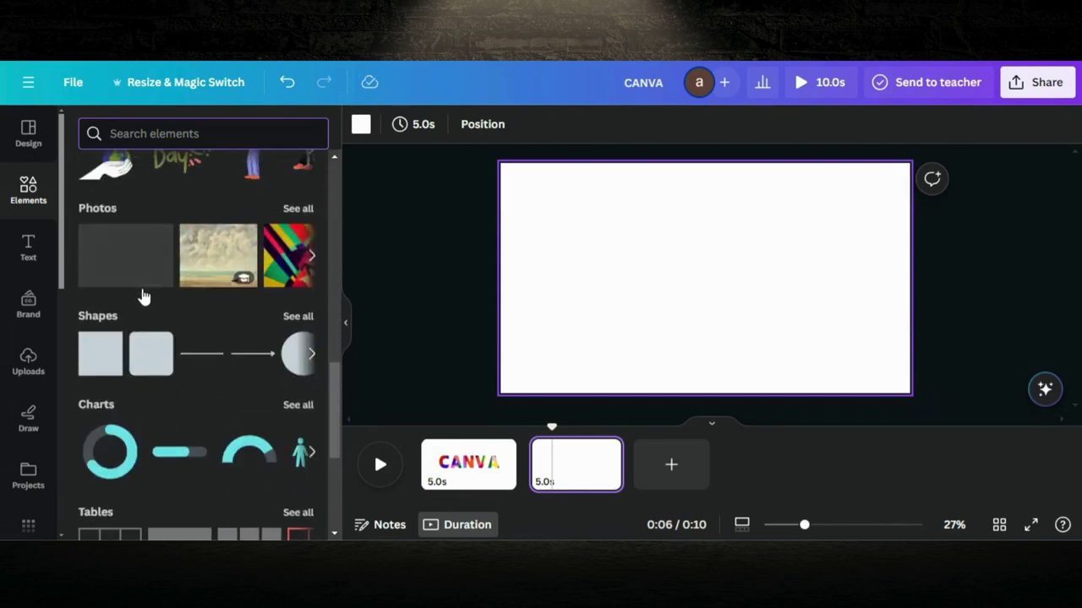
pyautogui.click(86, 365)
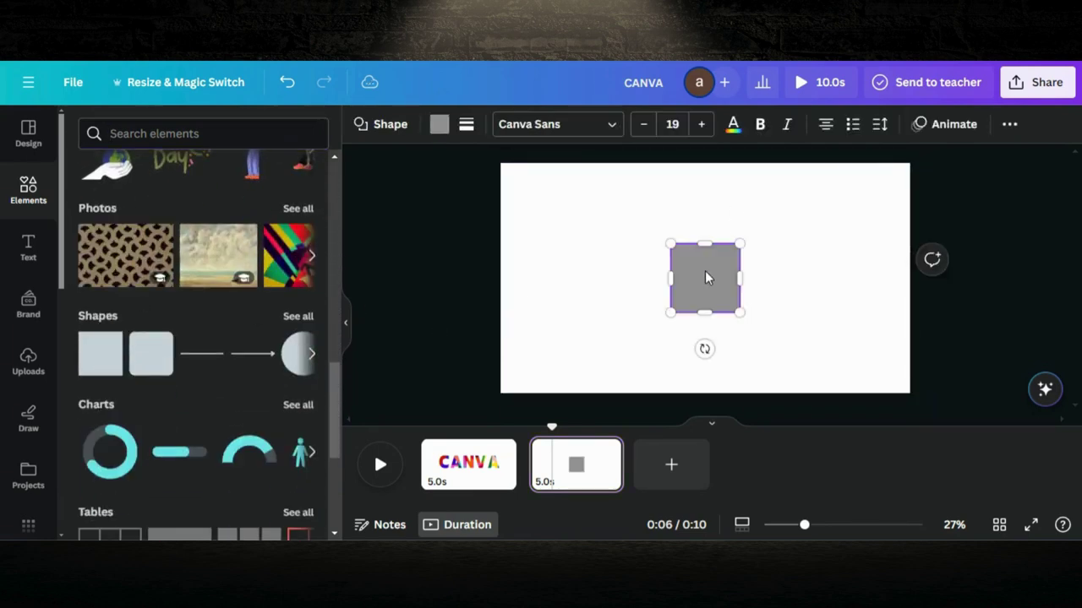
# - Stretch the square into a large rectangle covering most of the page and position it around the centre
pyautogui.moveTo(707, 277); pyautogui.dragTo(597, 240)
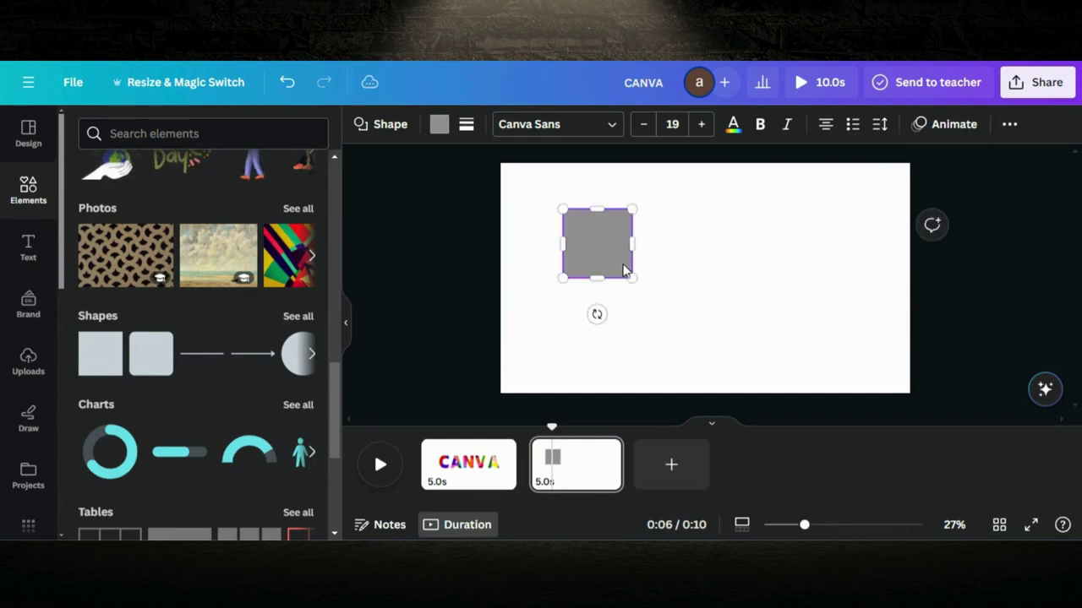
pyautogui.moveTo(633, 279); pyautogui.dragTo(858, 364)
pyautogui.moveTo(752, 265); pyautogui.dragTo(753, 255)
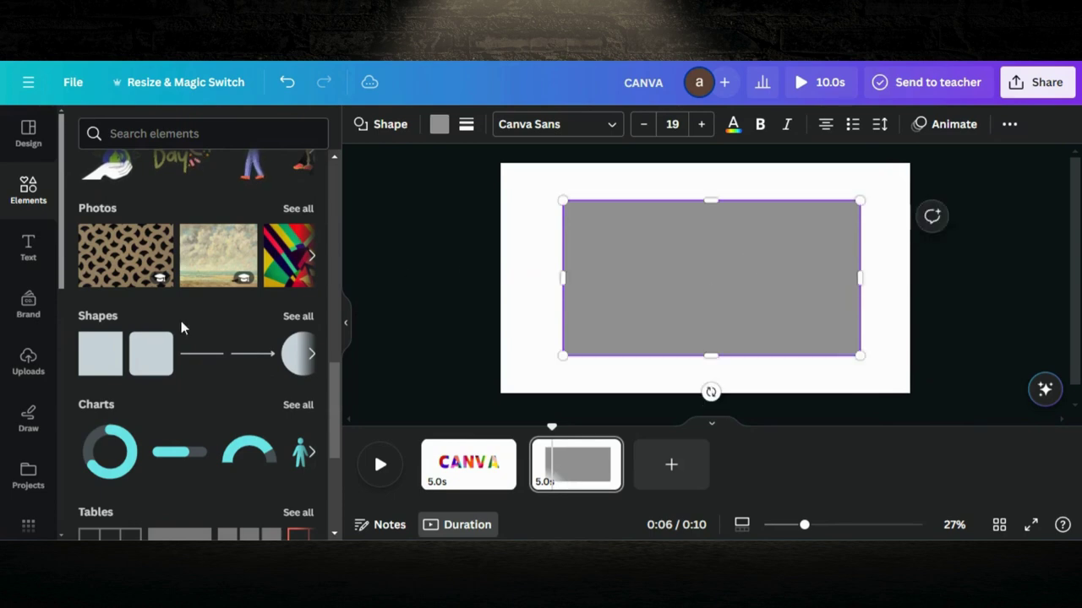
# - Add a heading reading "EFFECTS" to the second page
pyautogui.click(28, 248)
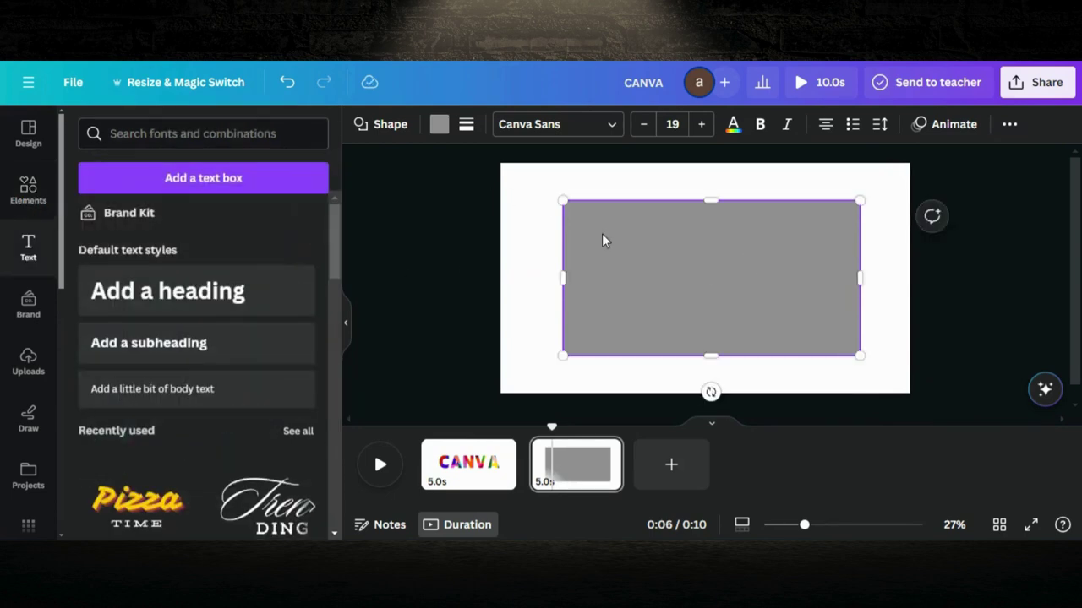
pyautogui.click(223, 301)
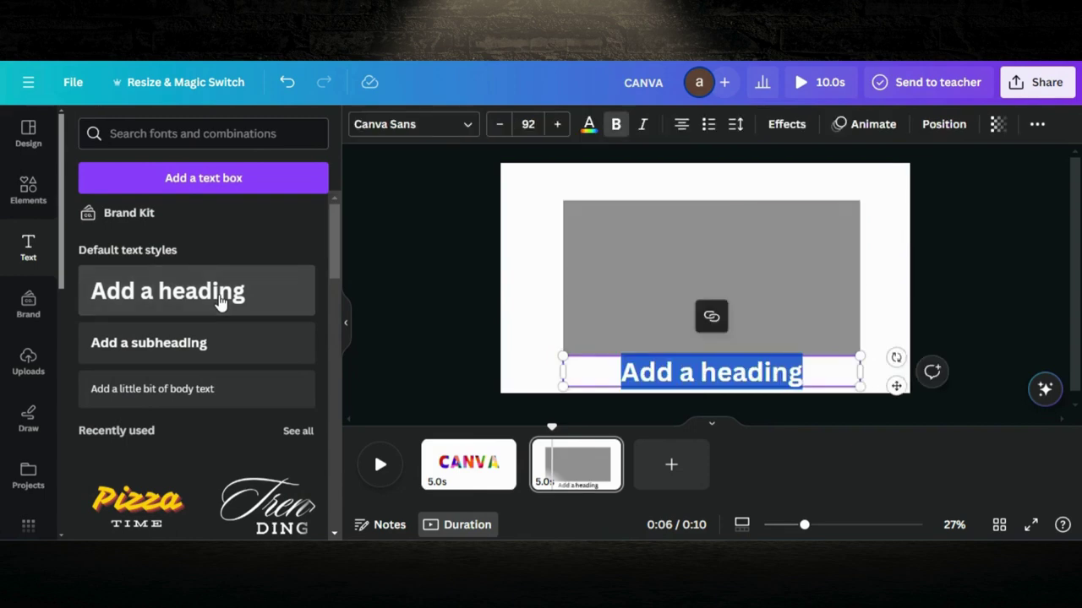
pyautogui.write('EFFE')
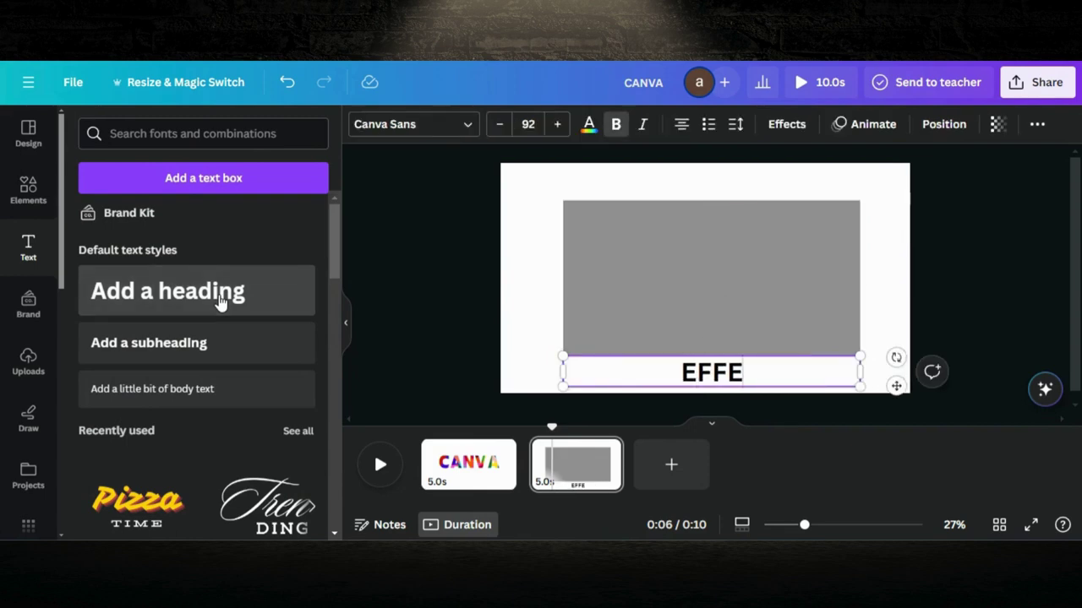
pyautogui.write('CTS')
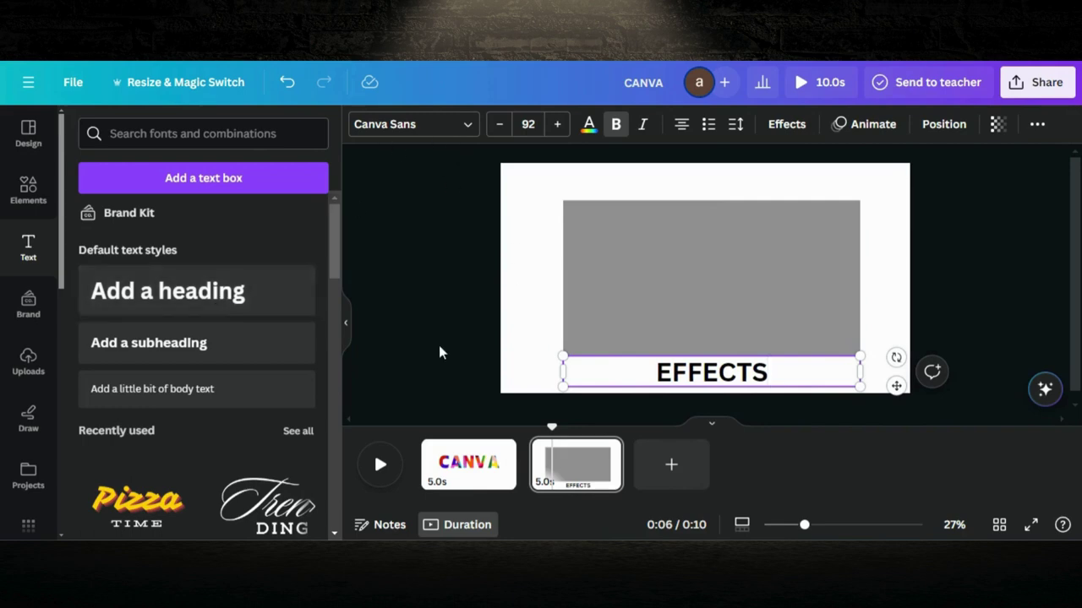
# - Search the fonts for "ro" and change the EFFECTS heading's font to Rotterin
pyautogui.click(661, 374)
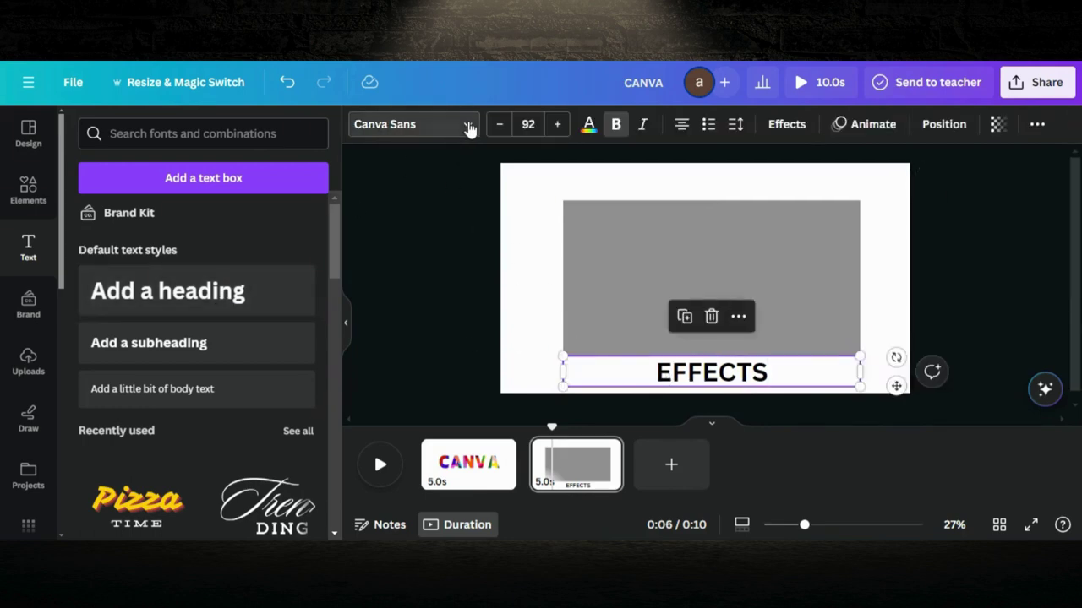
pyautogui.click(470, 127)
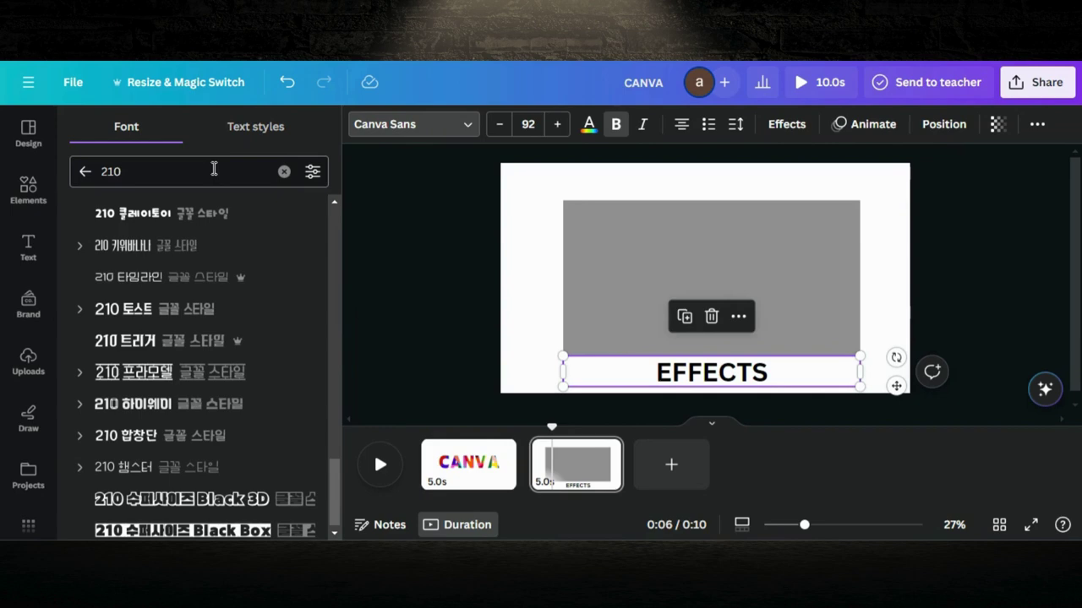
pyautogui.click(285, 169)
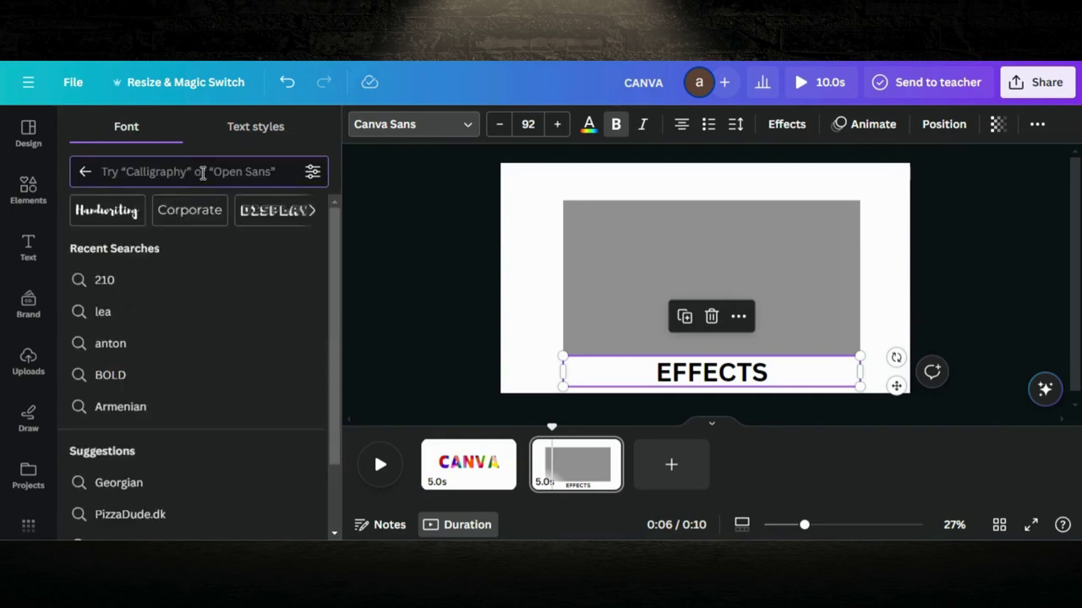
pyautogui.write('e')
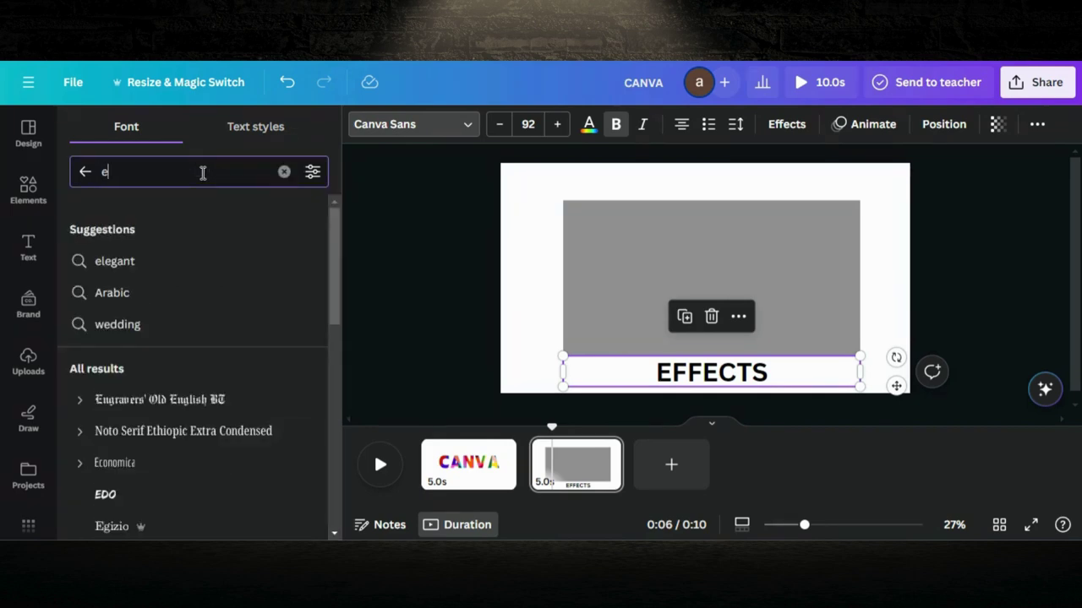
pyautogui.press('BackSpace')
pyautogui.write('ro')
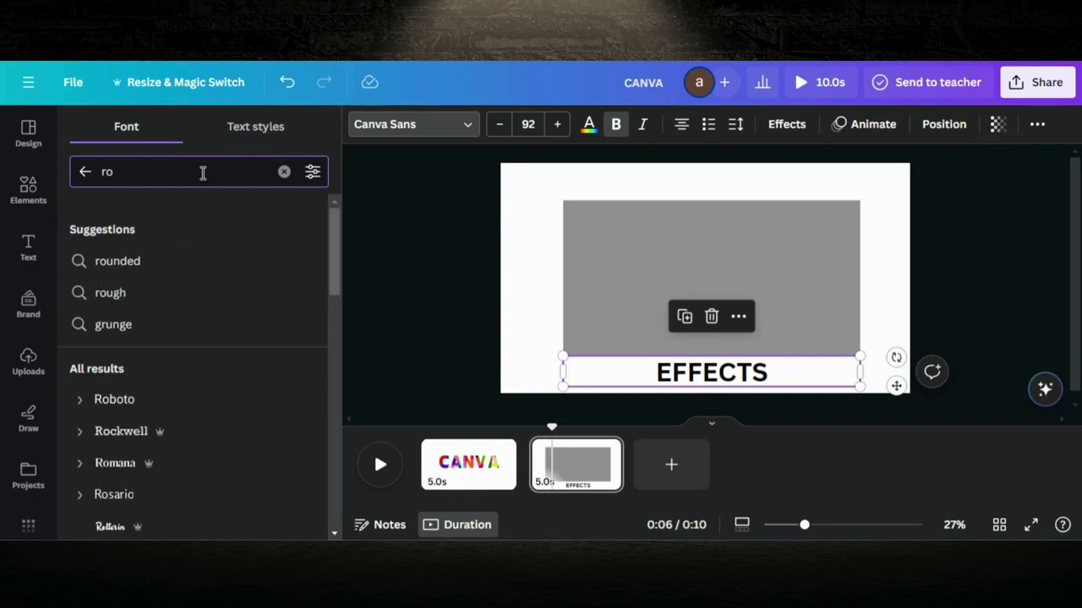
pyautogui.click(118, 528)
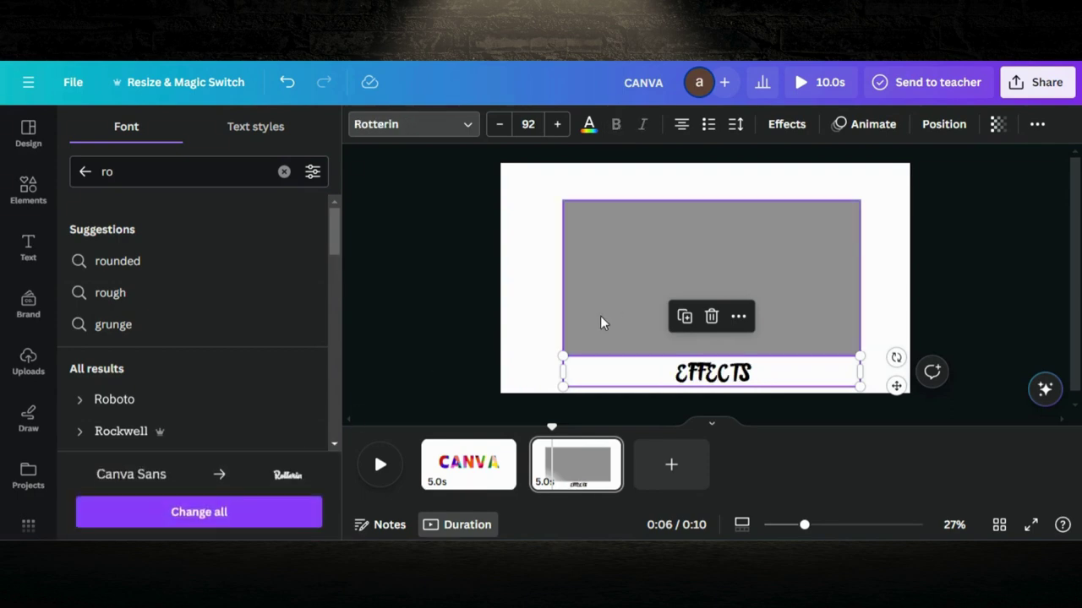
# - Fill the large rectangle on the second page with black
pyautogui.click(588, 126)
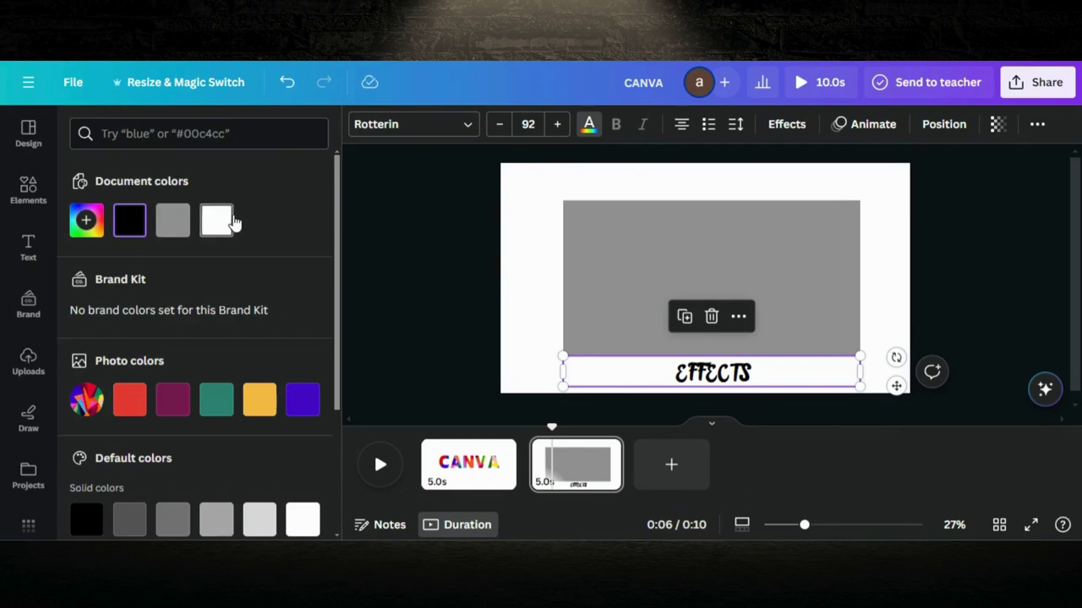
pyautogui.click(676, 269)
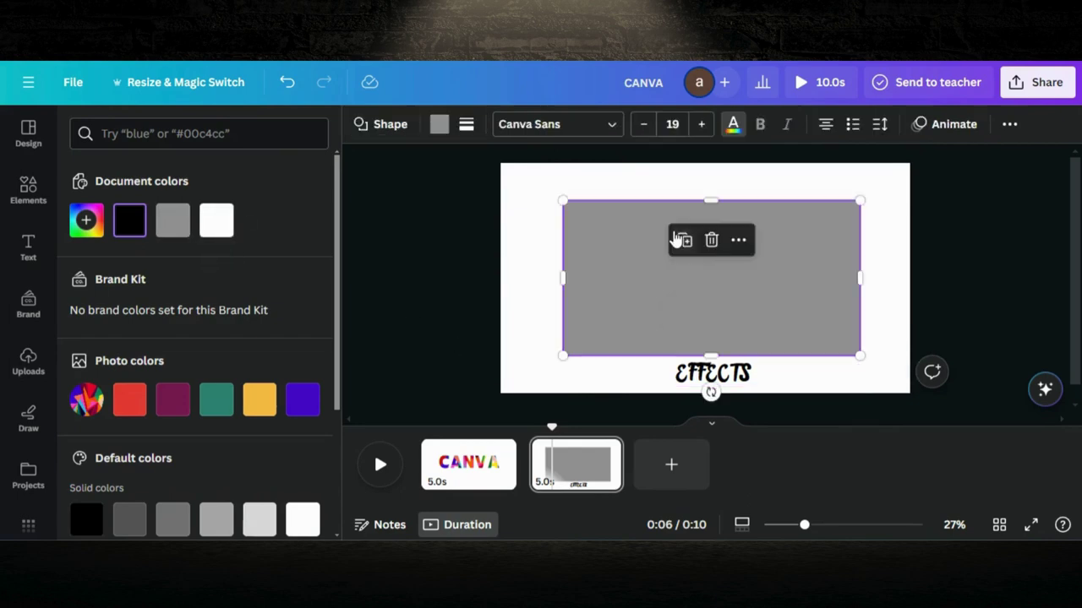
pyautogui.click(439, 123)
pyautogui.click(173, 225)
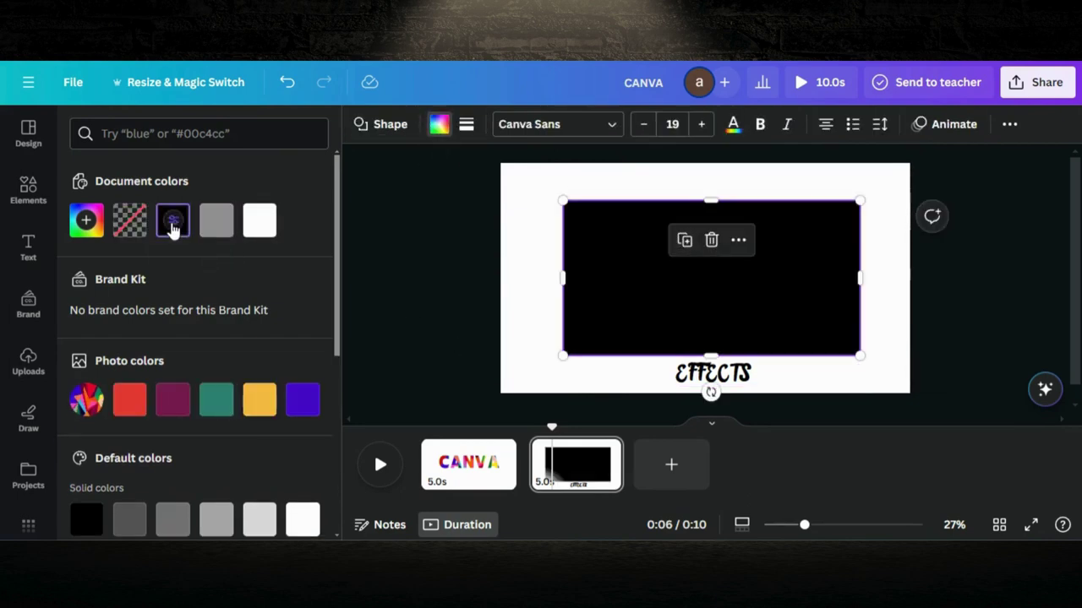
# - Change the EFFECTS text colour to white
pyautogui.click(681, 376)
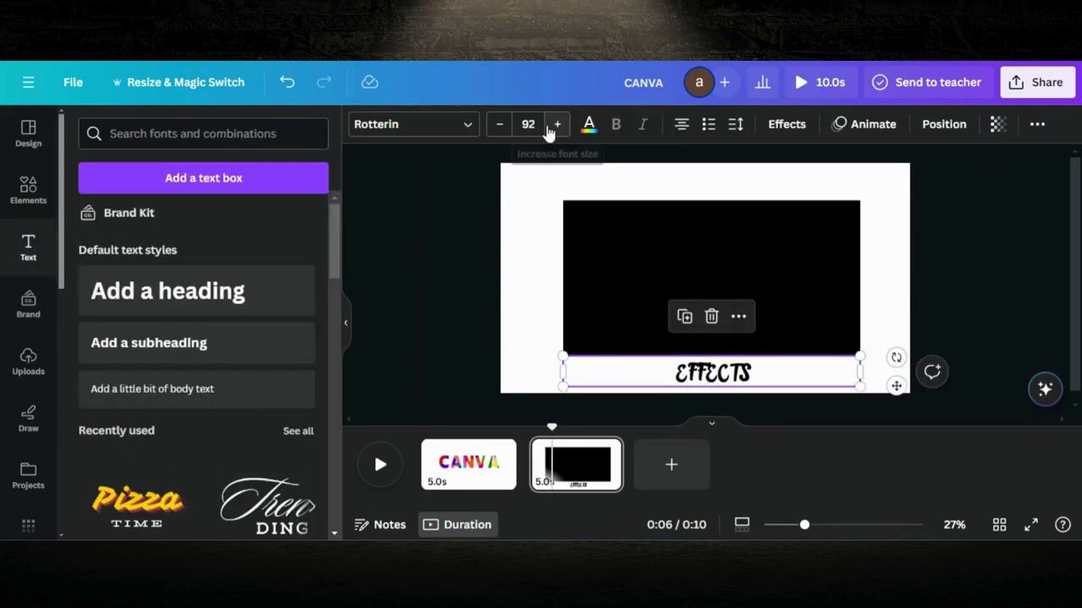
pyautogui.click(589, 124)
pyautogui.click(172, 221)
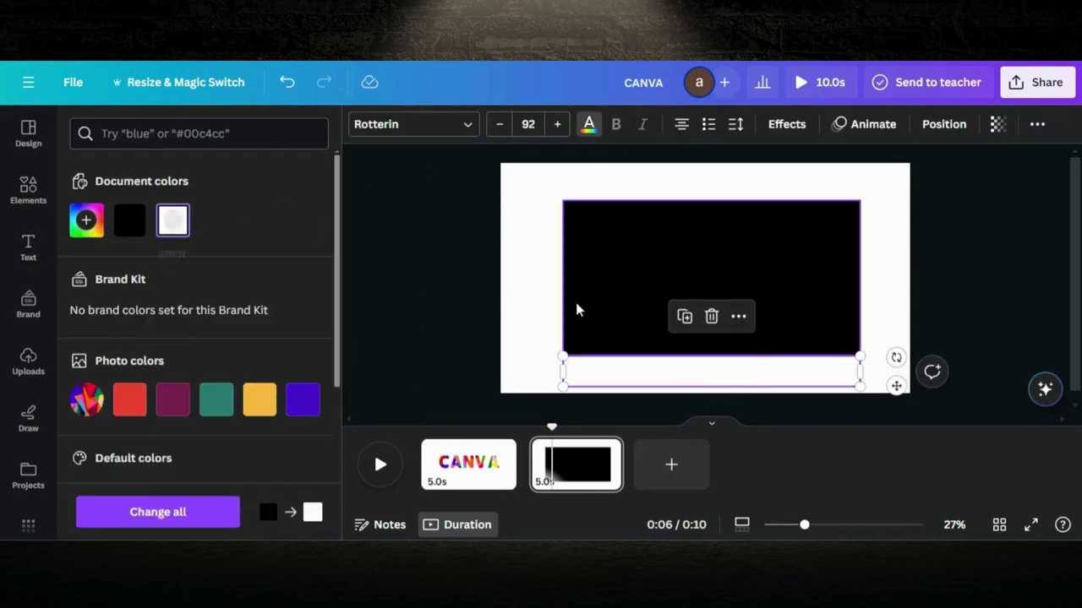
# - Move the EFFECTS text onto the black rectangle, enlarge it to about font size 299 and centre it there
pyautogui.moveTo(650, 382); pyautogui.dragTo(649, 278)
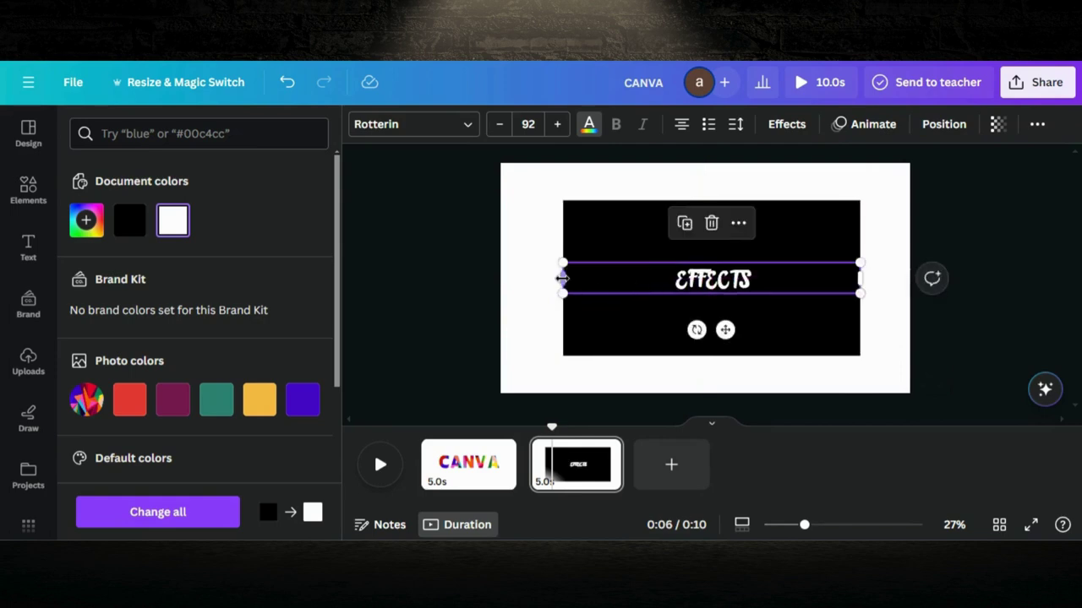
pyautogui.moveTo(562, 278); pyautogui.dragTo(658, 253)
pyautogui.moveTo(724, 265); pyautogui.dragTo(874, 357)
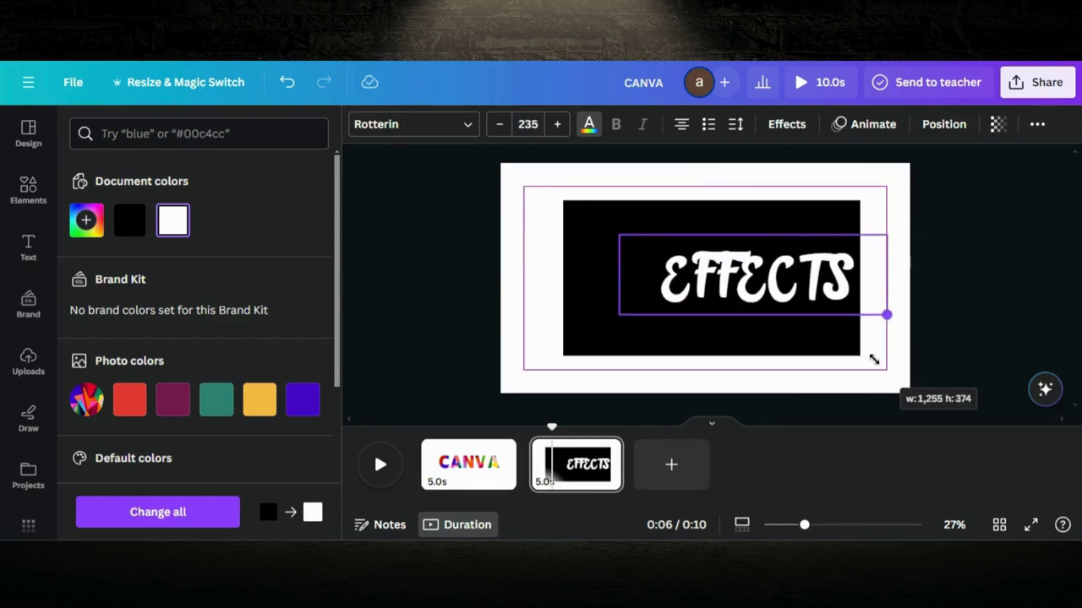
pyautogui.moveTo(744, 266); pyautogui.dragTo(648, 230)
pyautogui.moveTo(817, 288); pyautogui.dragTo(879, 365)
pyautogui.moveTo(766, 252); pyautogui.dragTo(760, 264)
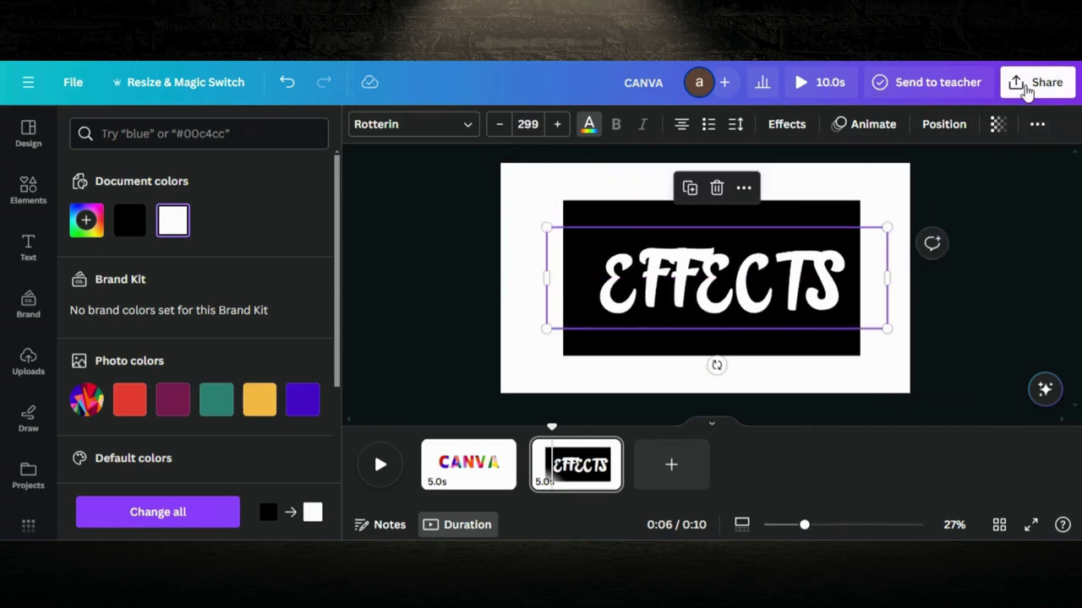
# - Open the design's download settings and restrict the download to Page 2 only
pyautogui.click(1026, 84)
pyautogui.scroll(-2, 786, 355)
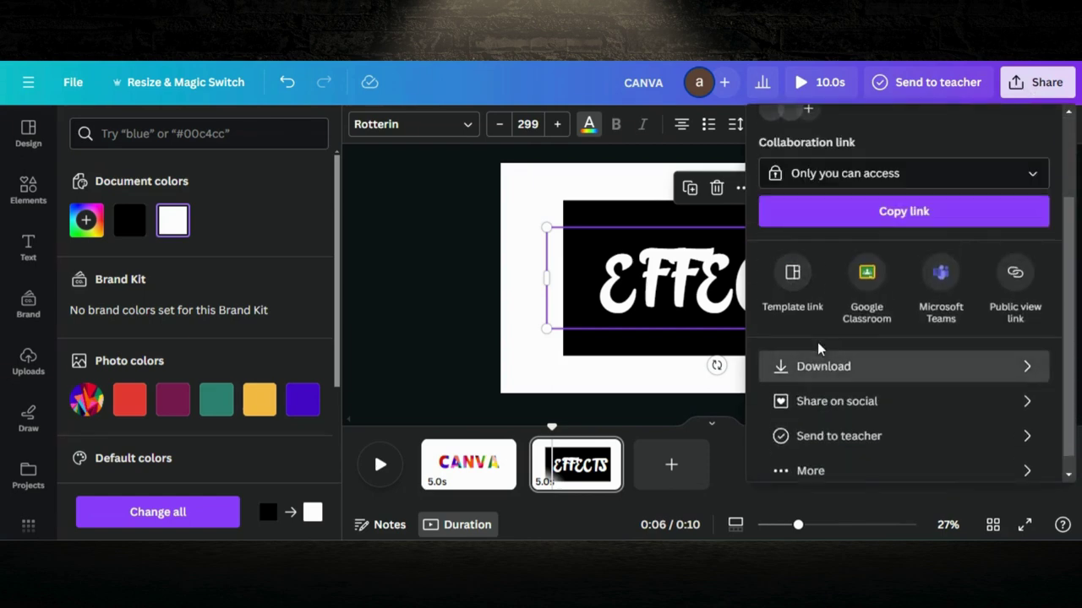
pyautogui.click(817, 358)
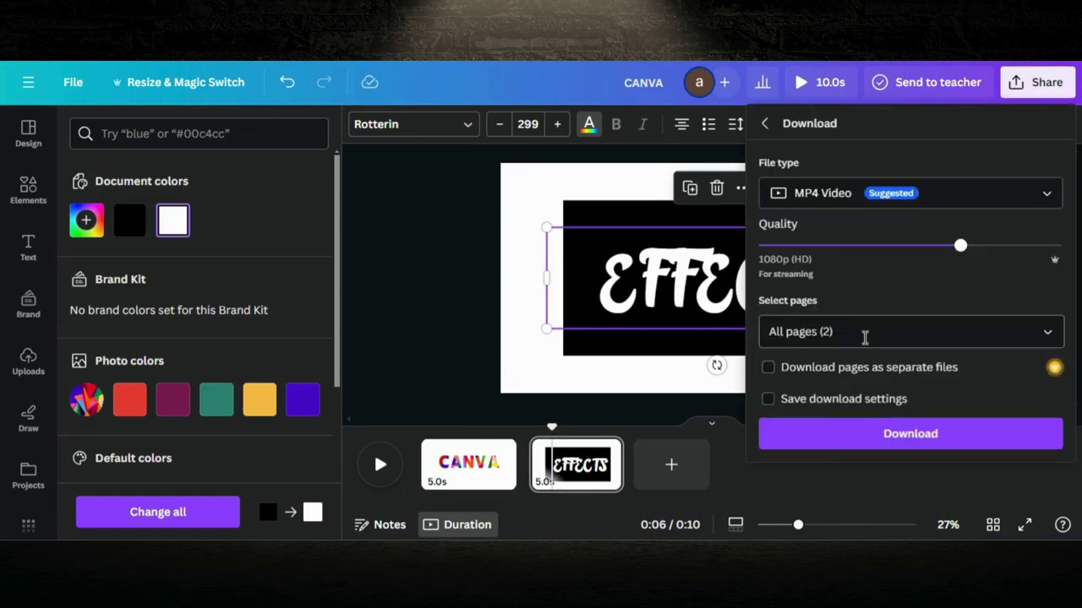
pyautogui.click(864, 338)
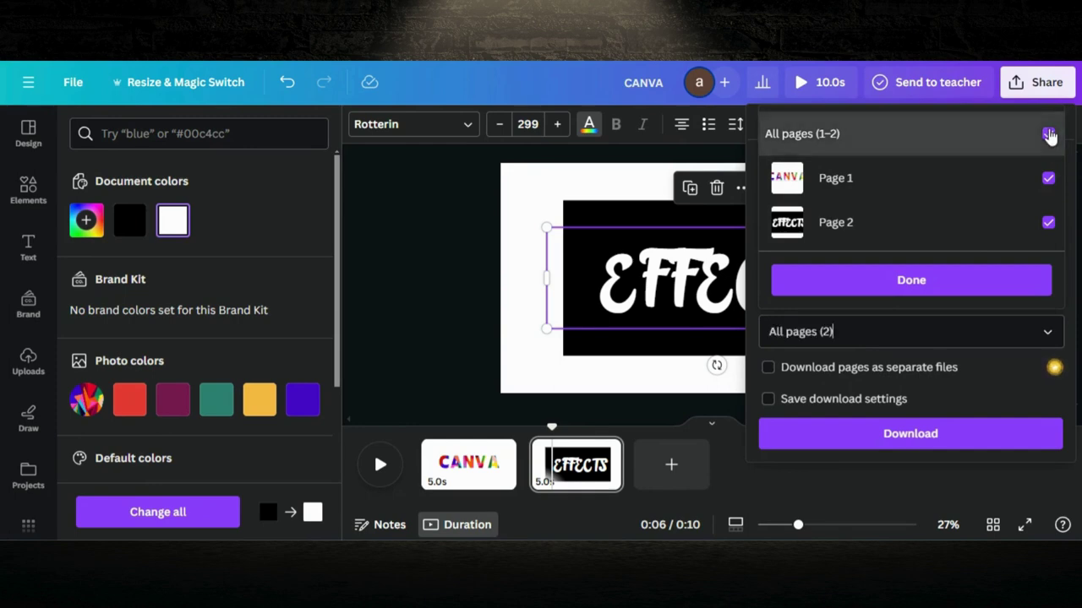
pyautogui.click(1048, 135)
pyautogui.click(1047, 222)
pyautogui.click(945, 280)
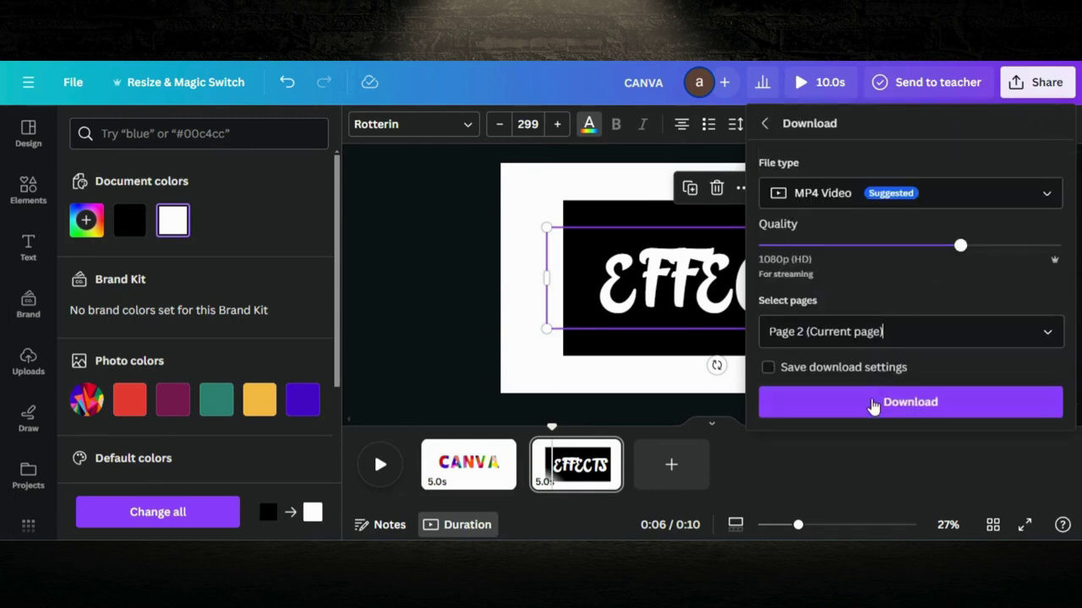
# - Set the download file type to PNG and download the selected page
pyautogui.click(870, 409)
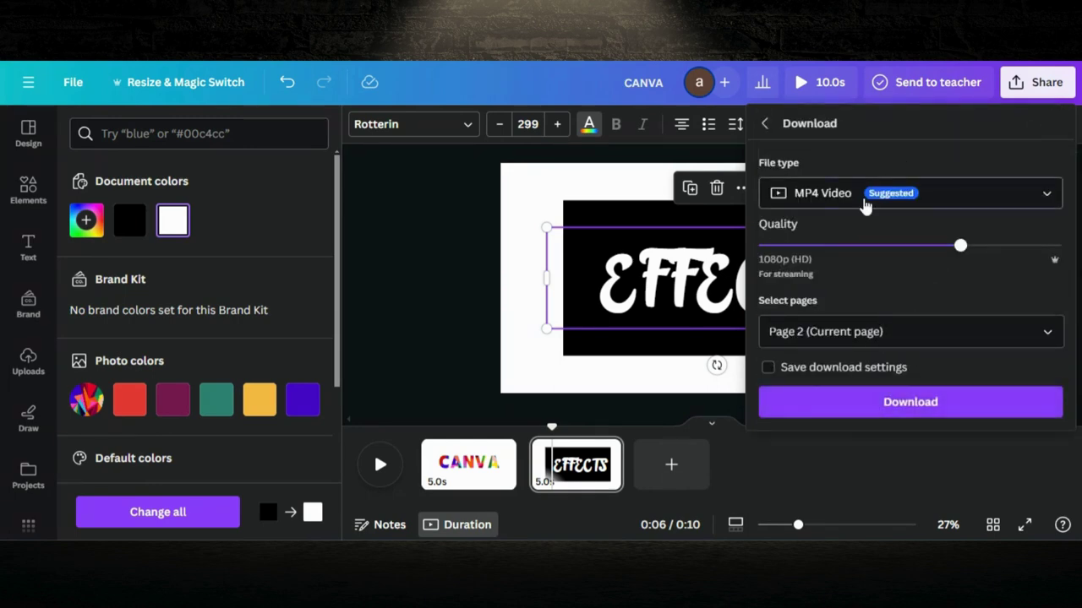
pyautogui.click(864, 193)
pyautogui.click(814, 281)
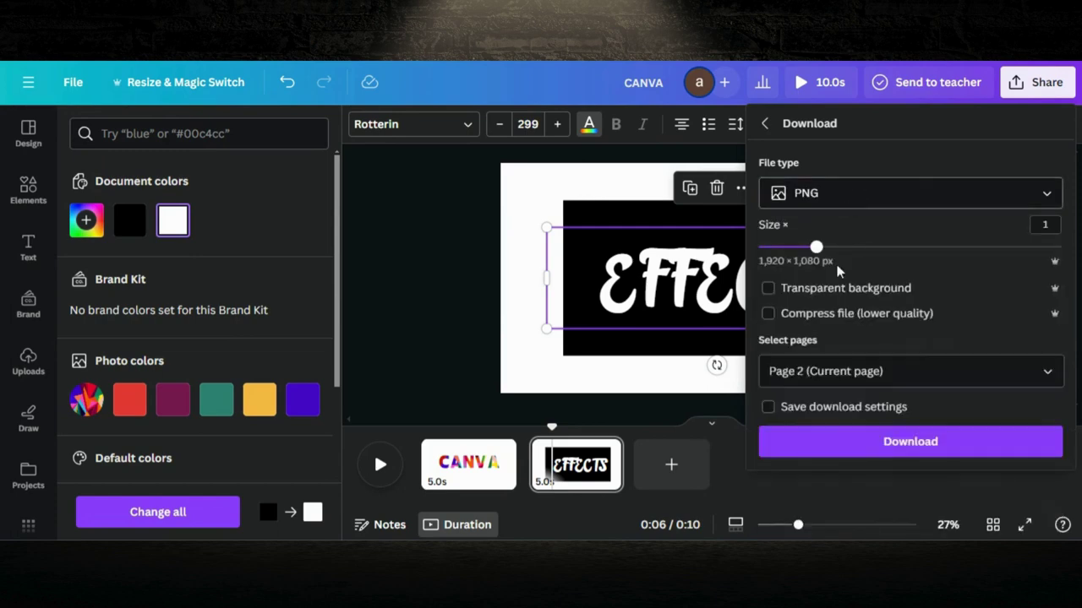
pyautogui.click(824, 440)
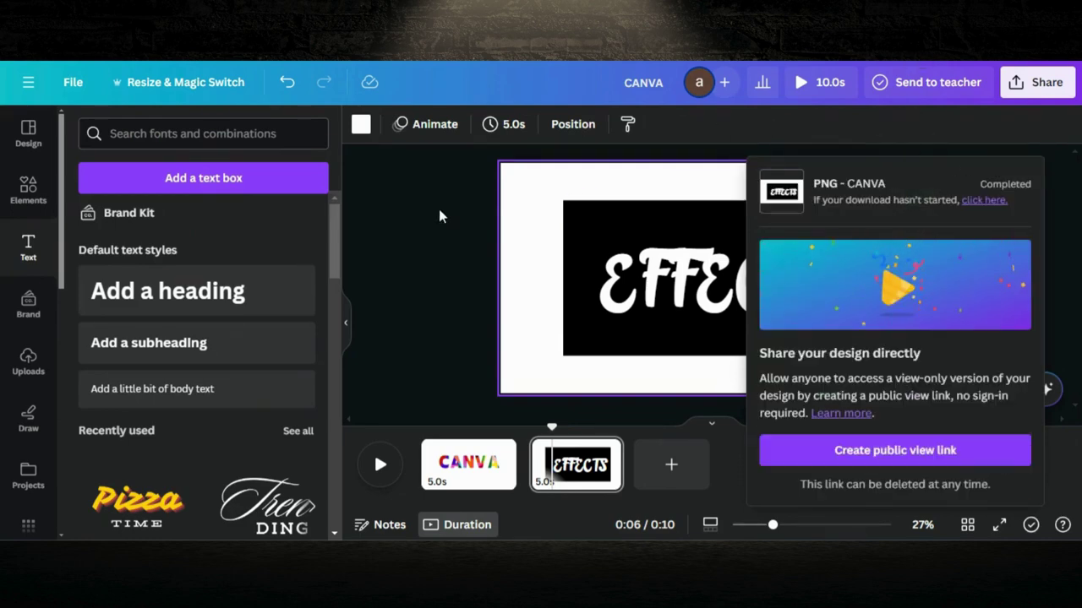
# - Upload the downloaded EFFECTS image to the design's uploads and add a blank third page
pyautogui.moveTo(816, 72); pyautogui.dragTo(176, 270)
pyautogui.click(451, 242)
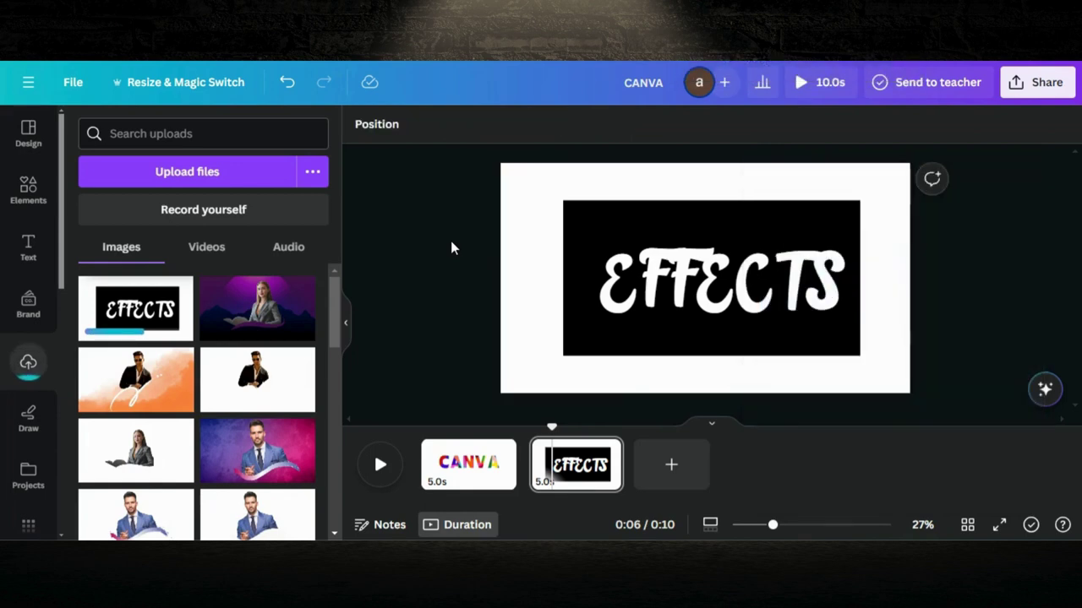
pyautogui.click(671, 465)
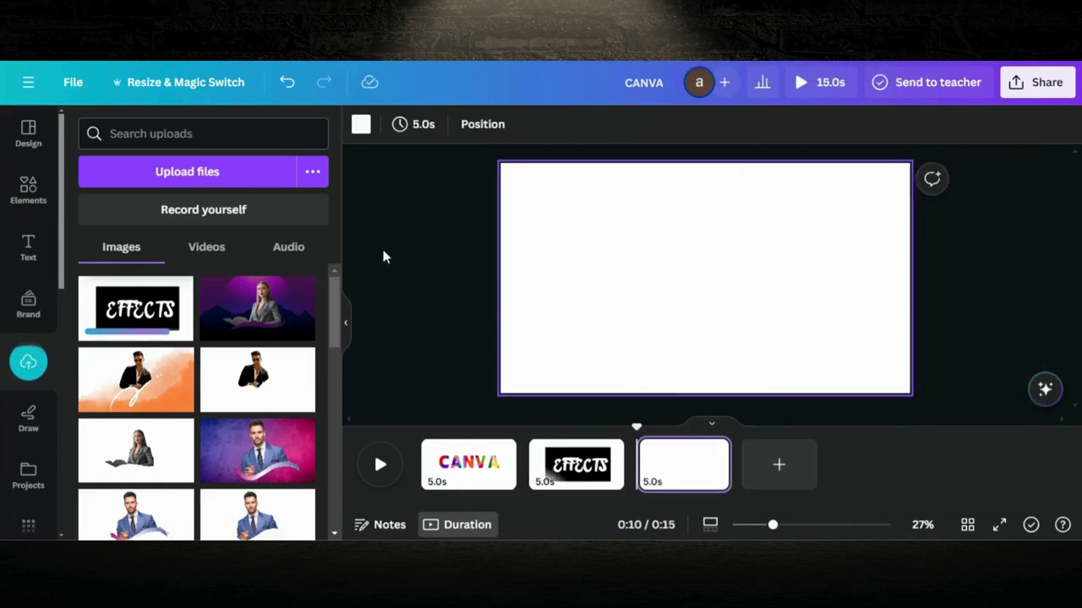
# - Insert the recently used colourful geometric photo on the third page and enlarge it to cover most of the page
pyautogui.click(29, 194)
pyautogui.scroll(2, 239, 240)
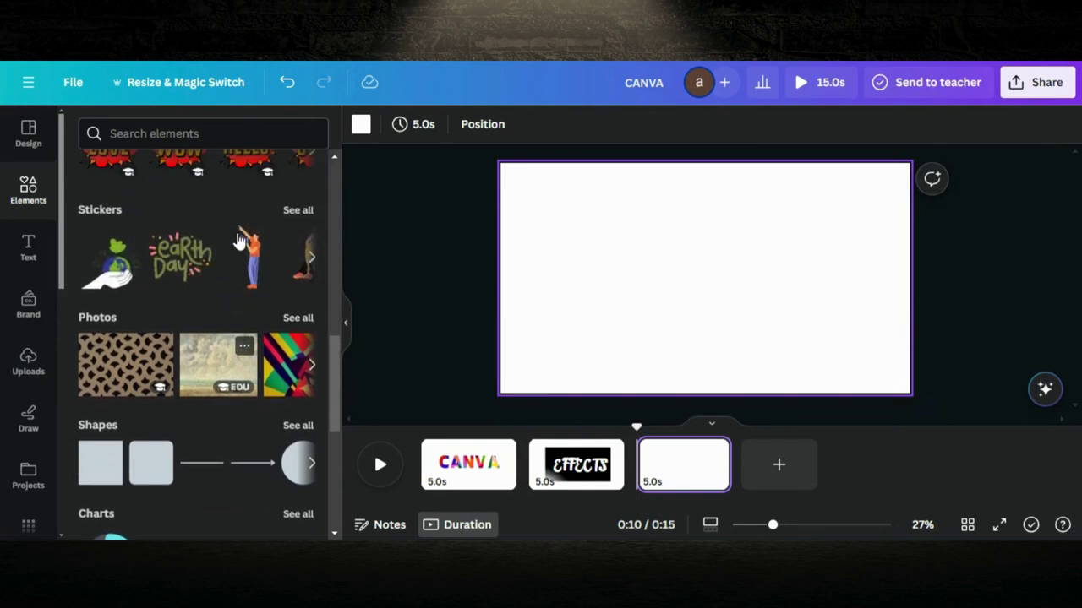
pyautogui.scroll(2, 203, 335)
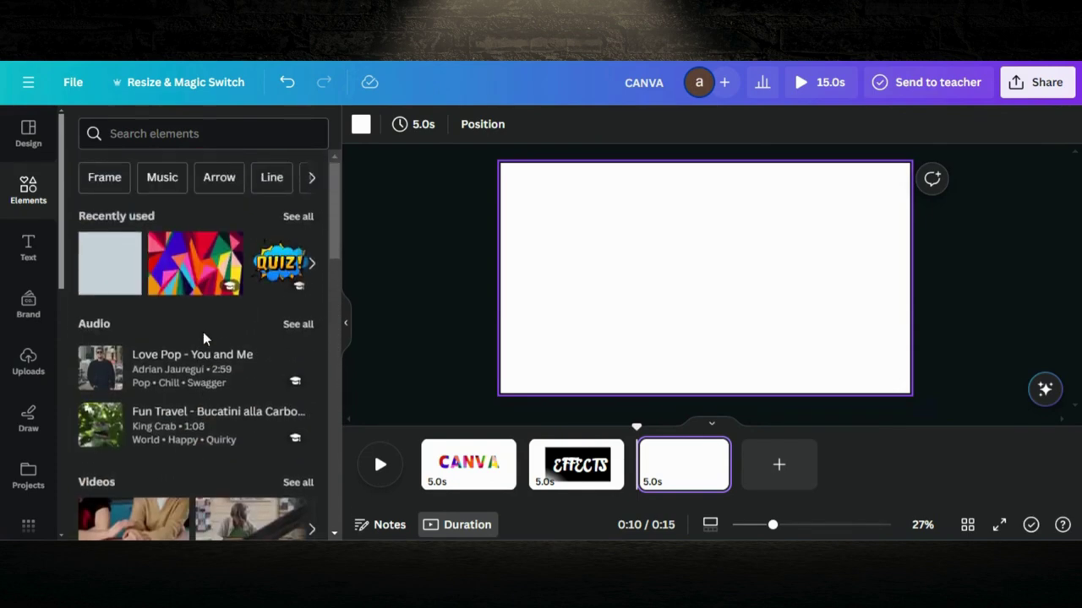
pyautogui.click(207, 282)
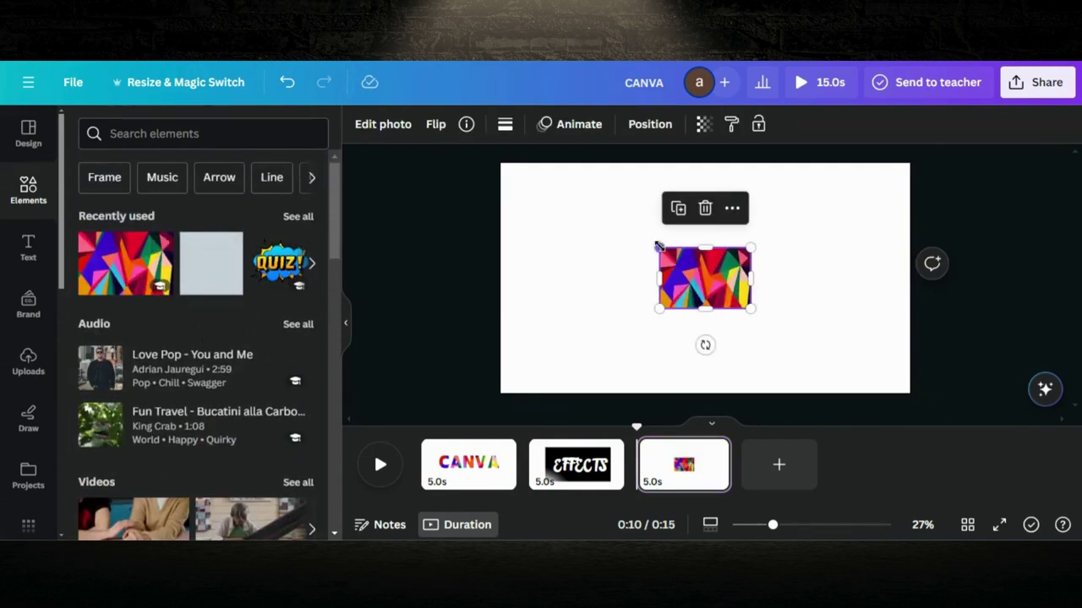
pyautogui.moveTo(659, 246); pyautogui.dragTo(518, 224)
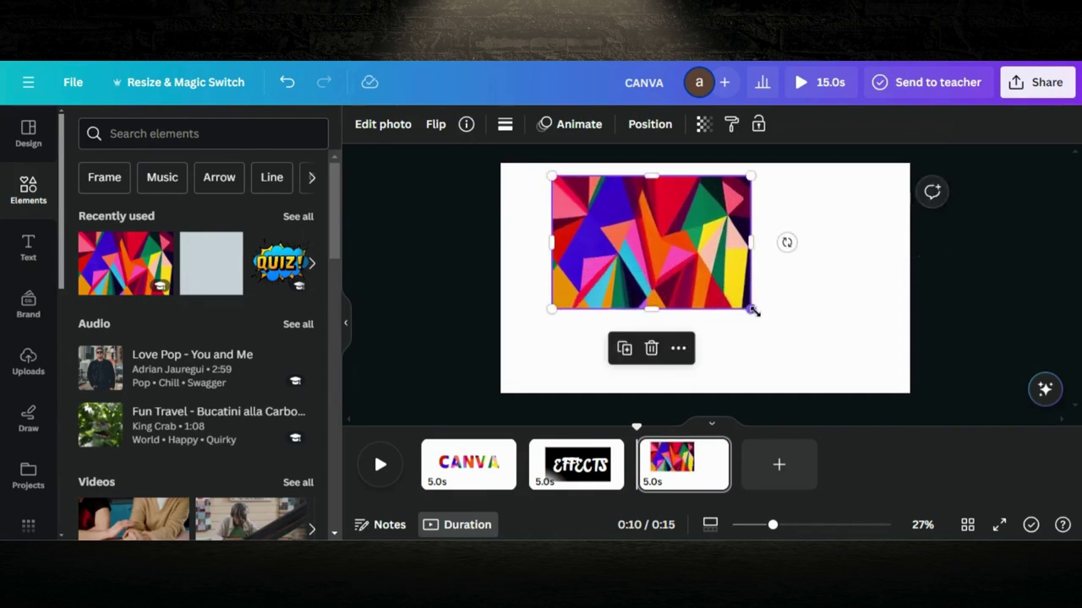
pyautogui.moveTo(753, 312); pyautogui.dragTo(854, 377)
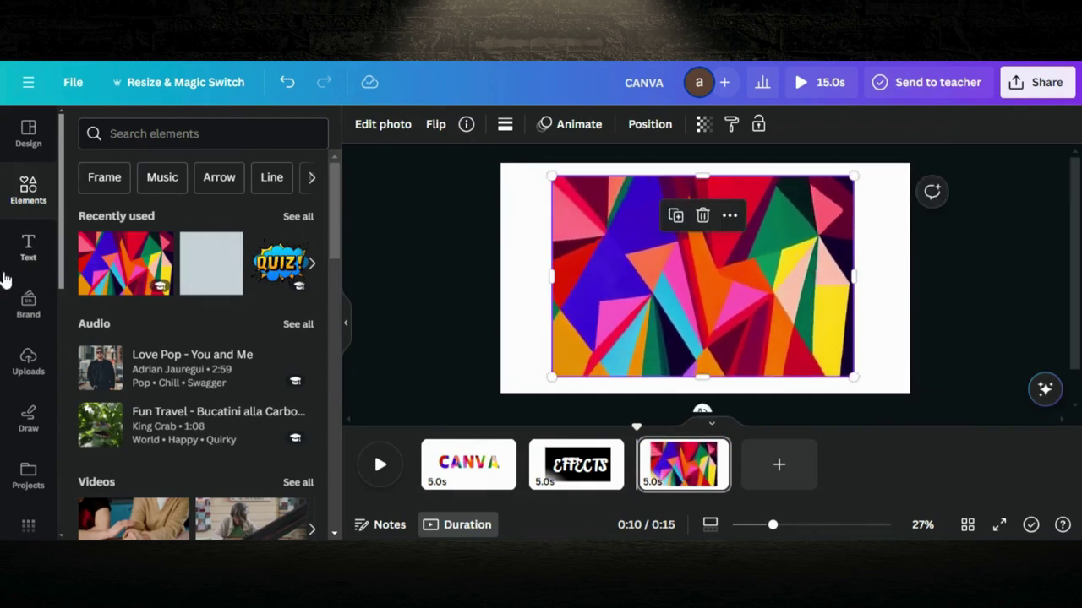
# - Place the uploaded EFFECTS image over the colourful photo and remove its background with BG Remover
pyautogui.click(28, 362)
pyautogui.click(95, 287)
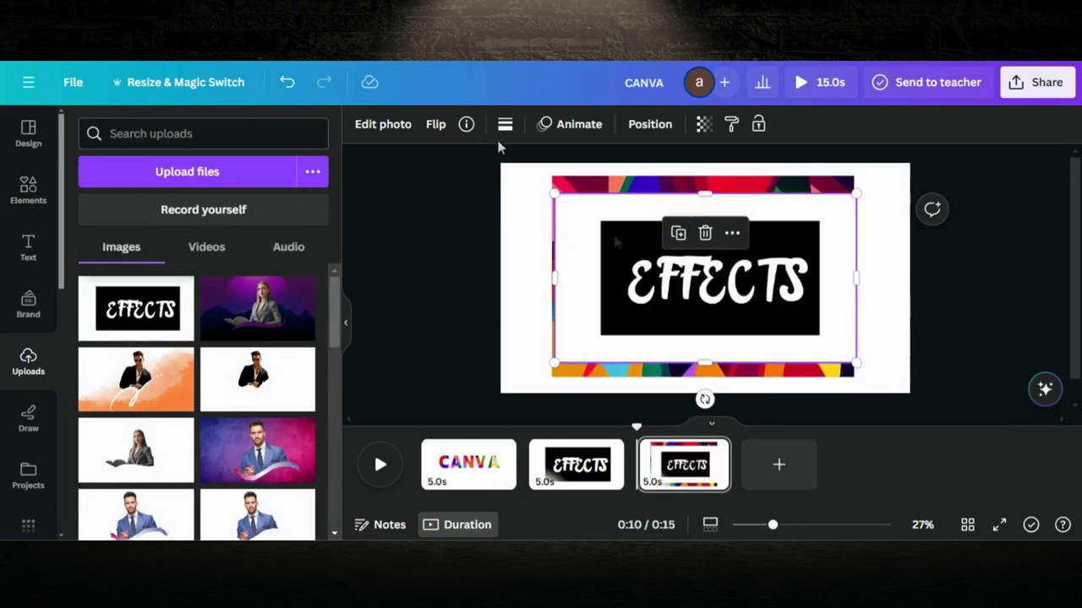
pyautogui.click(351, 119)
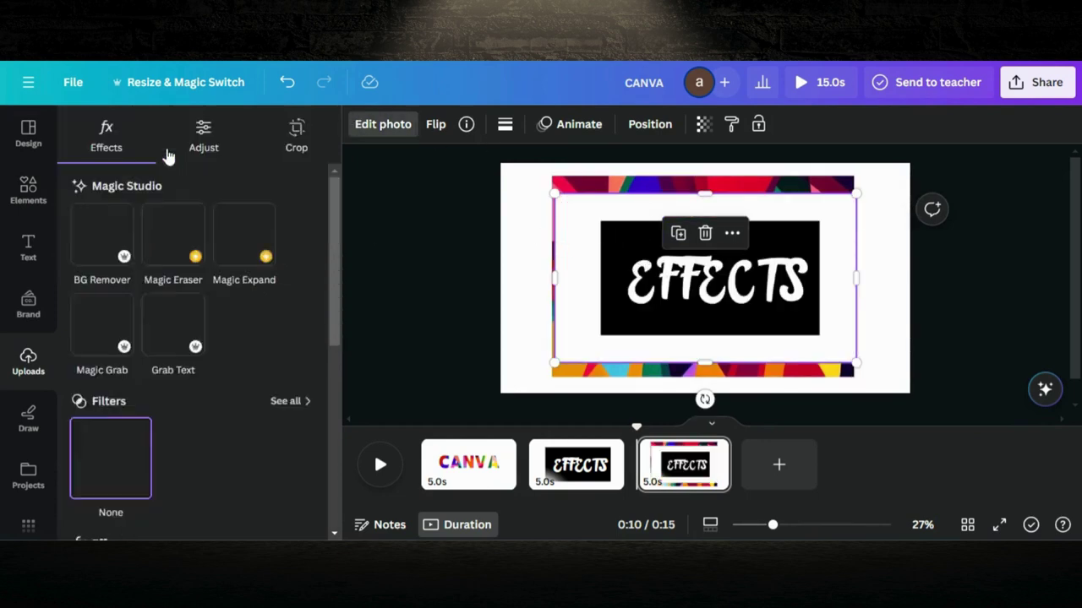
pyautogui.click(99, 234)
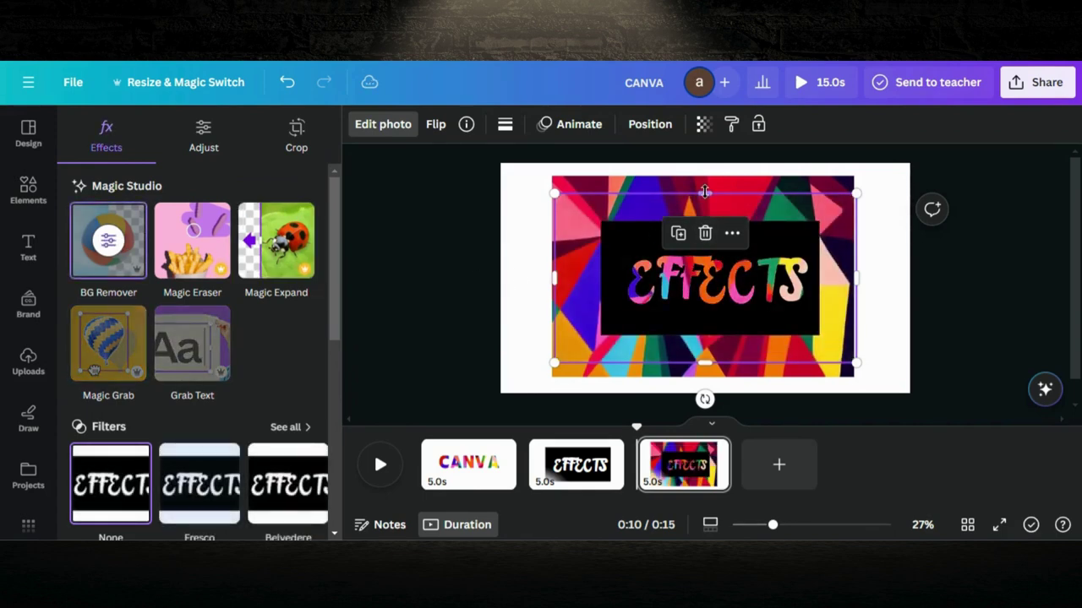
# - Crop the EFFECTS image on all four sides to the edges of its black rectangle and close the photo editing options
pyautogui.moveTo(704, 193); pyautogui.dragTo(701, 225)
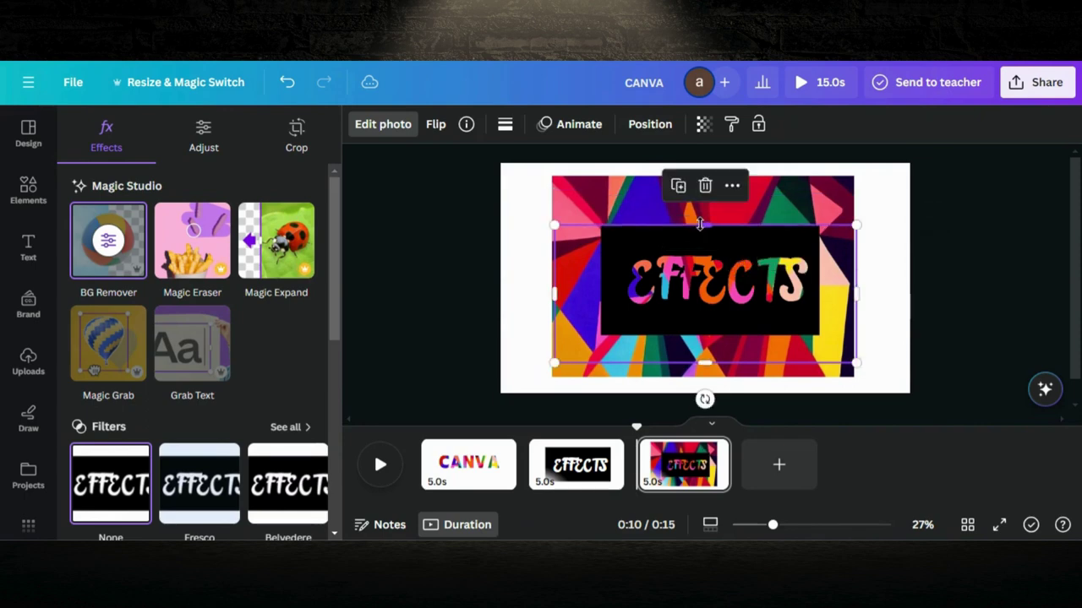
pyautogui.moveTo(550, 288); pyautogui.dragTo(600, 289)
pyautogui.moveTo(725, 367); pyautogui.dragTo(724, 336)
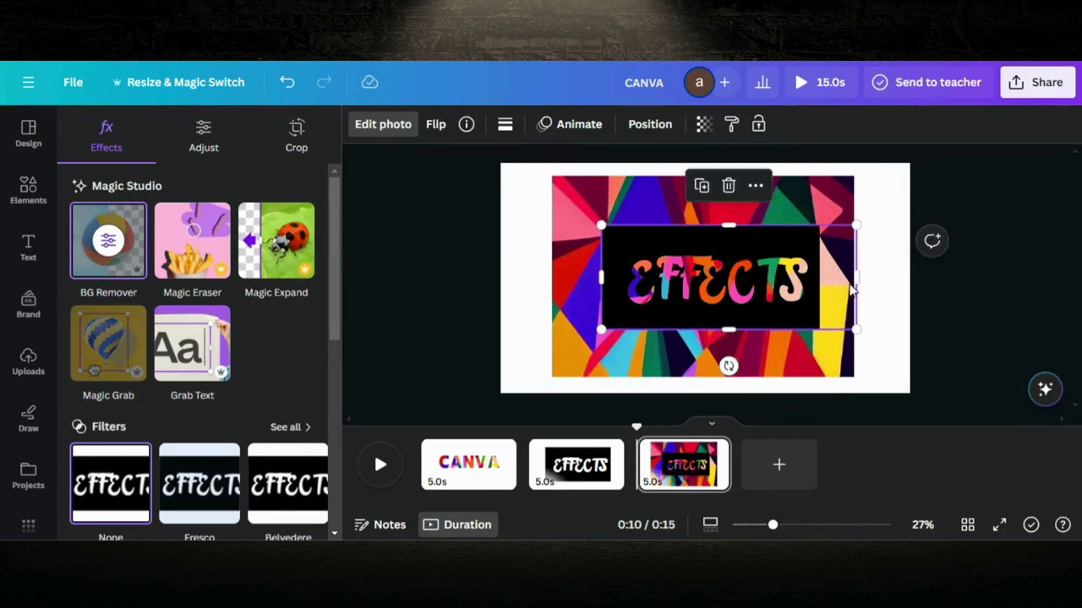
pyautogui.moveTo(855, 275); pyautogui.dragTo(814, 241)
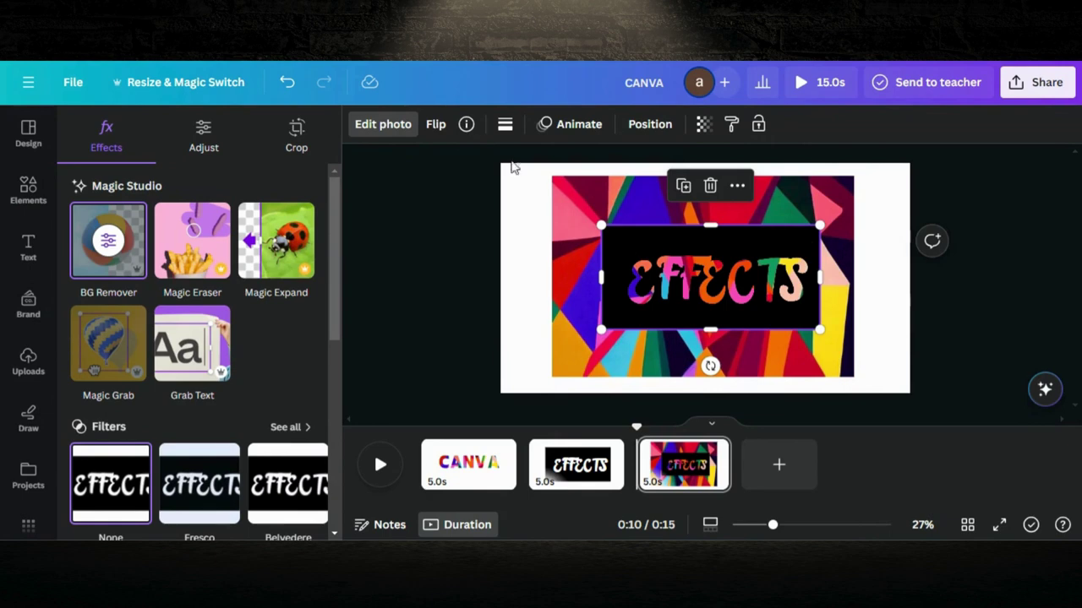
pyautogui.click(393, 127)
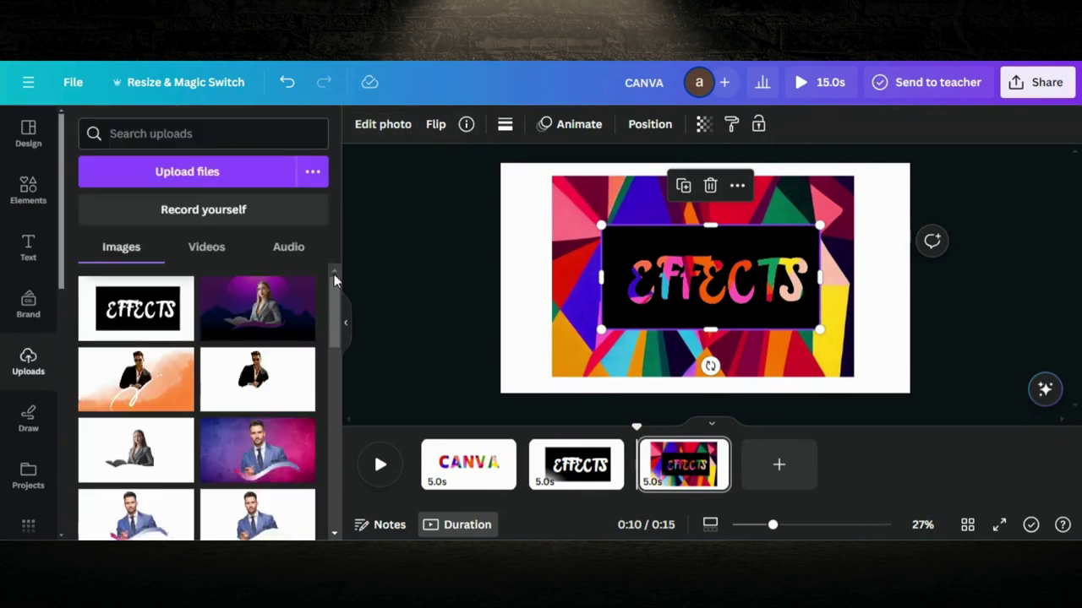
# - Apply the Fuchsia Duotone effect to the EFFECTS cut-out image
pyautogui.click(383, 126)
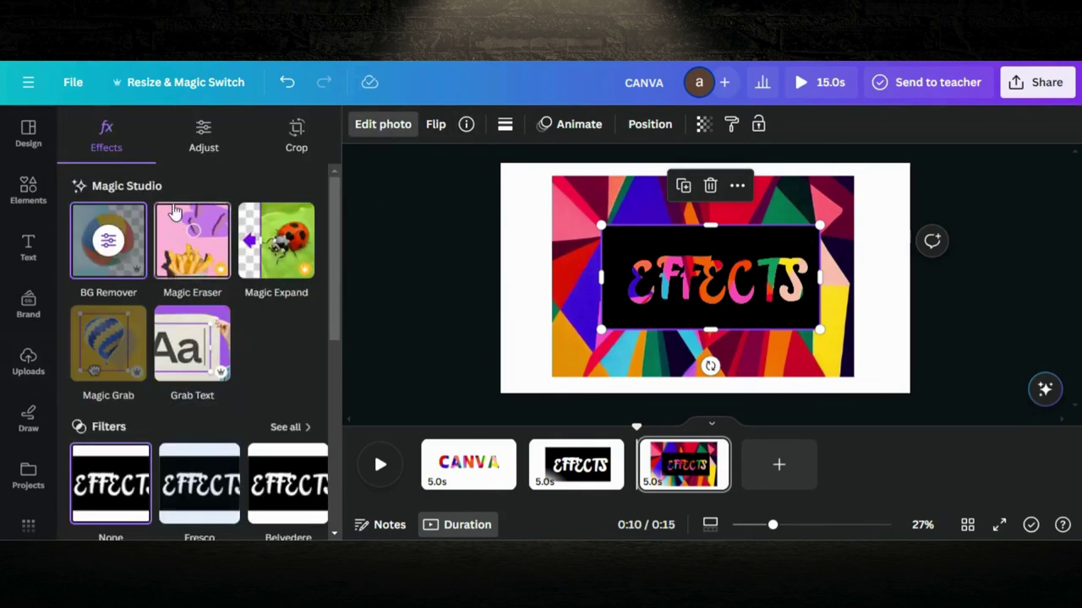
pyautogui.scroll(-3, 173, 211)
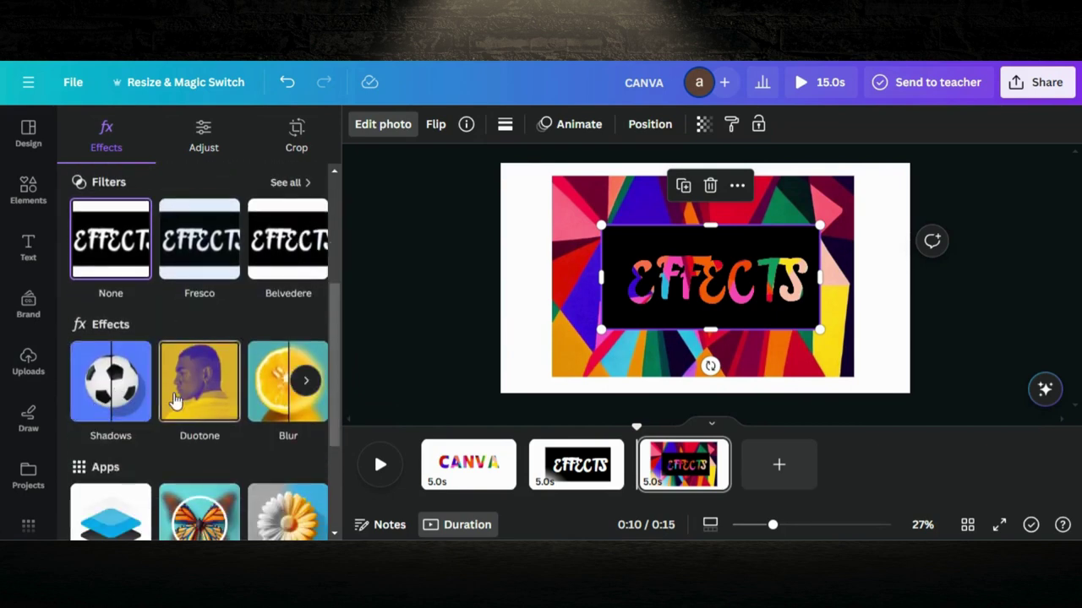
pyautogui.click(181, 403)
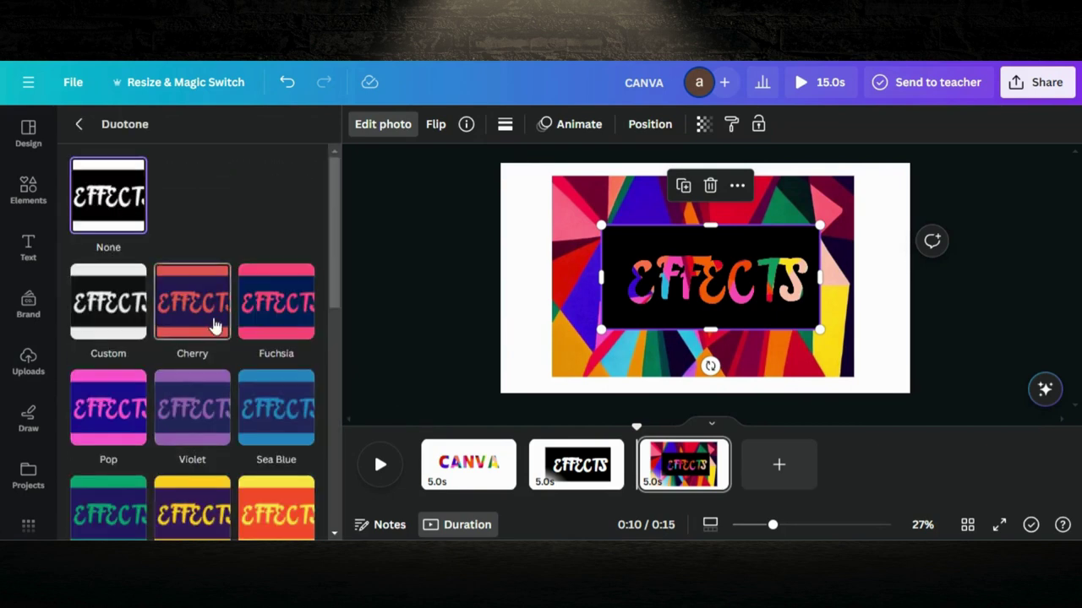
pyautogui.click(278, 311)
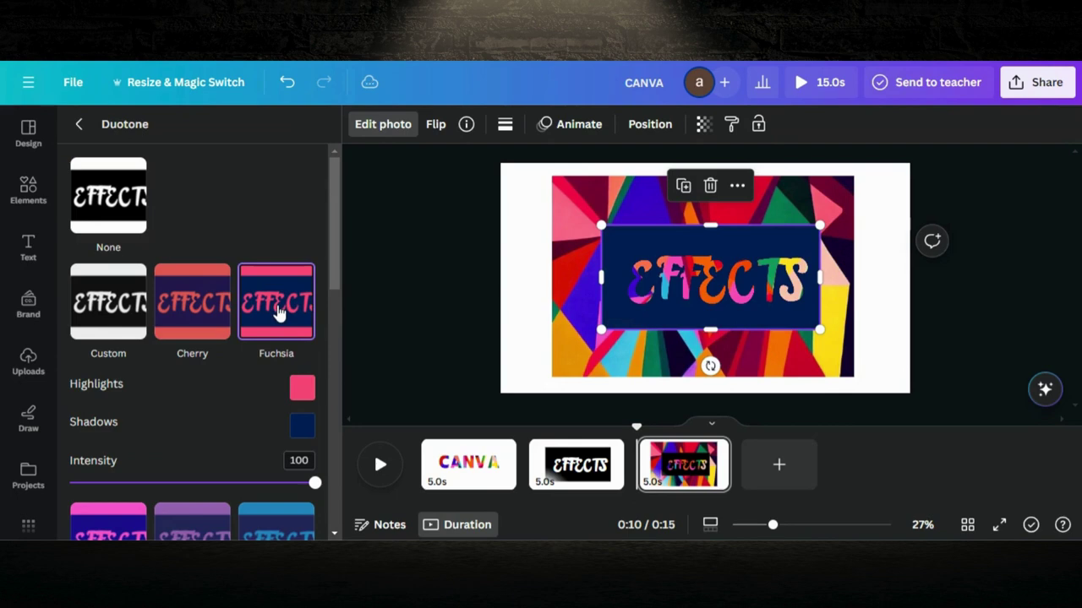
# - Set both the highlights and shadows colours of the EFFECTS image's duotone to white #FFFFFF
pyautogui.click(302, 388)
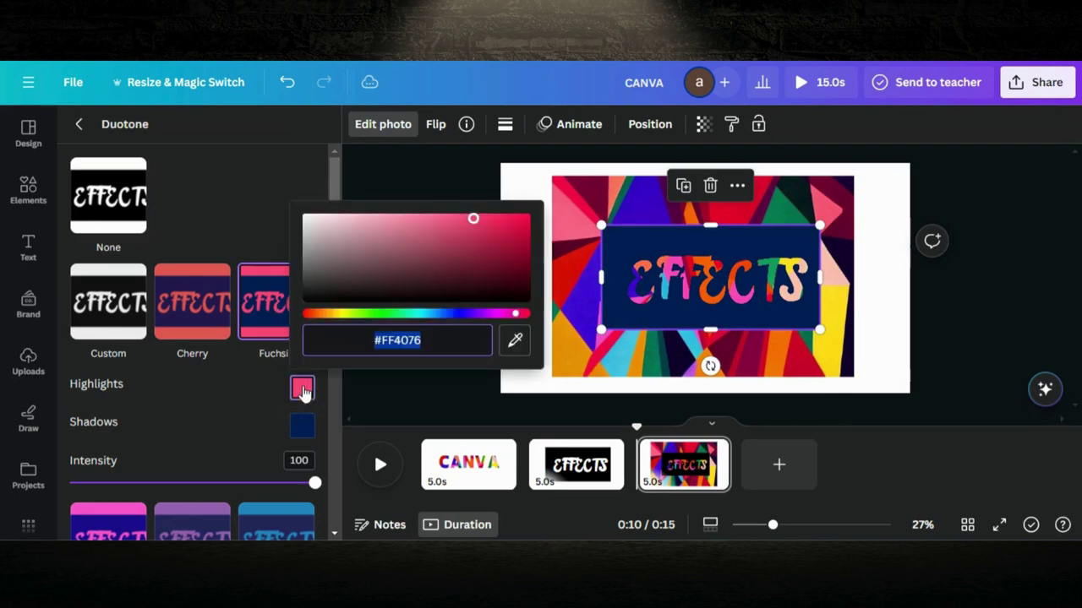
pyautogui.click(307, 221)
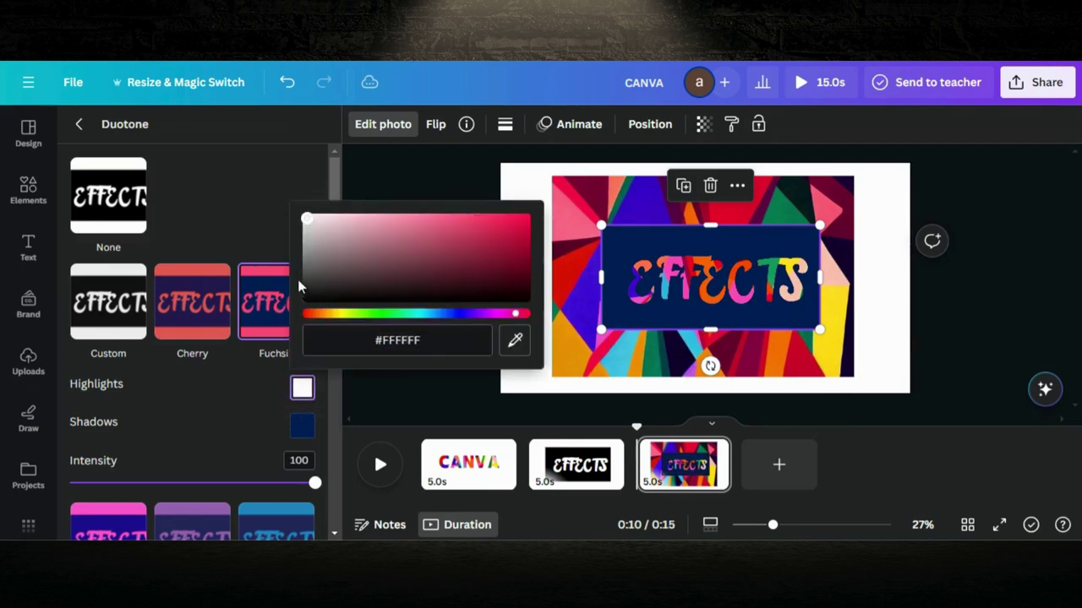
pyautogui.click(300, 425)
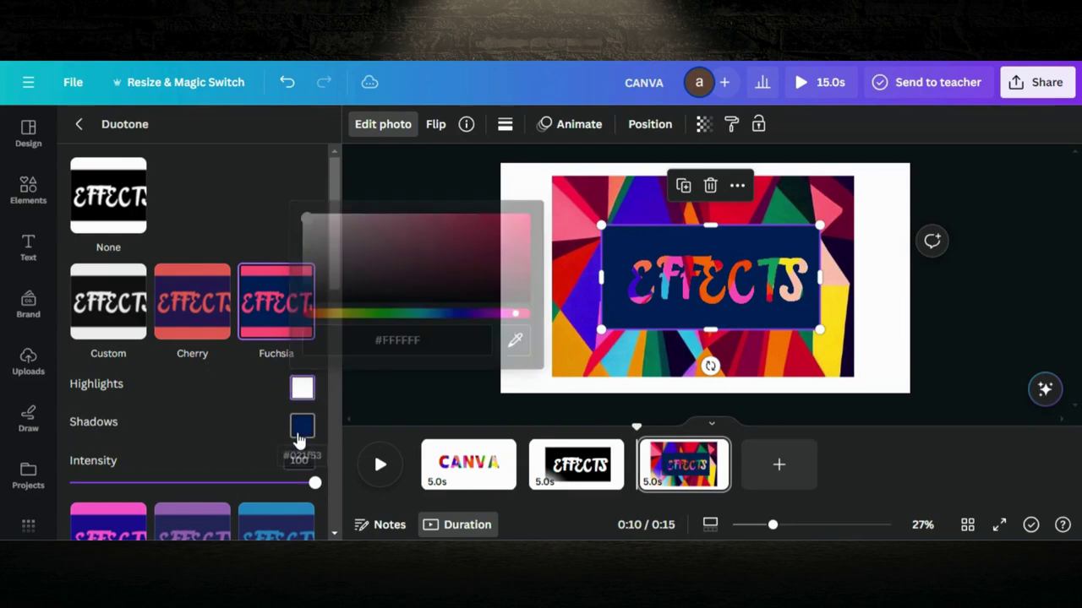
pyautogui.click(310, 259)
pyautogui.moveTo(311, 263); pyautogui.dragTo(263, 239)
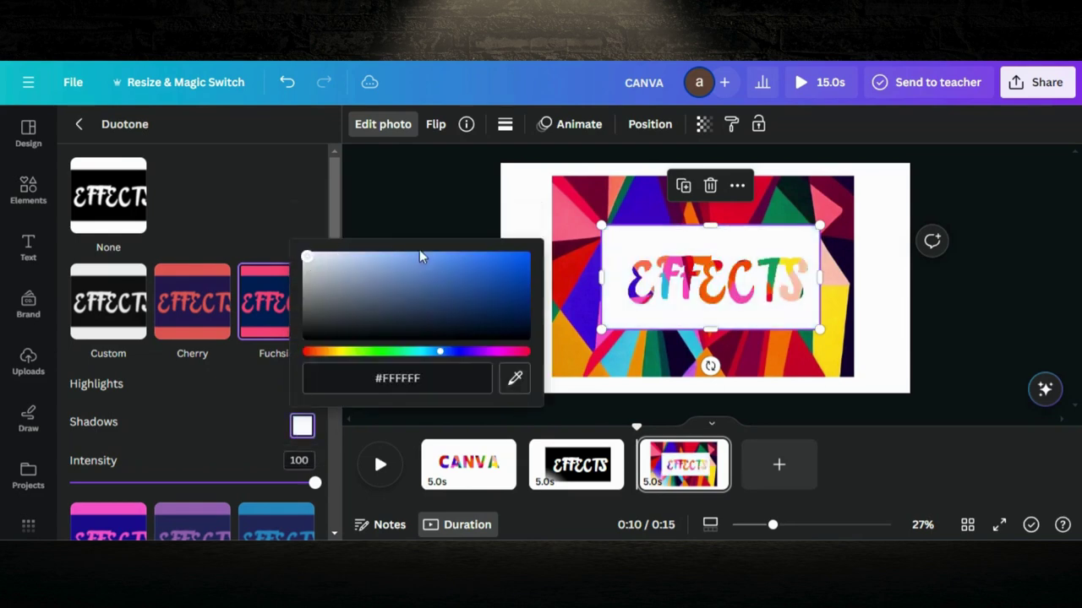
pyautogui.click(523, 198)
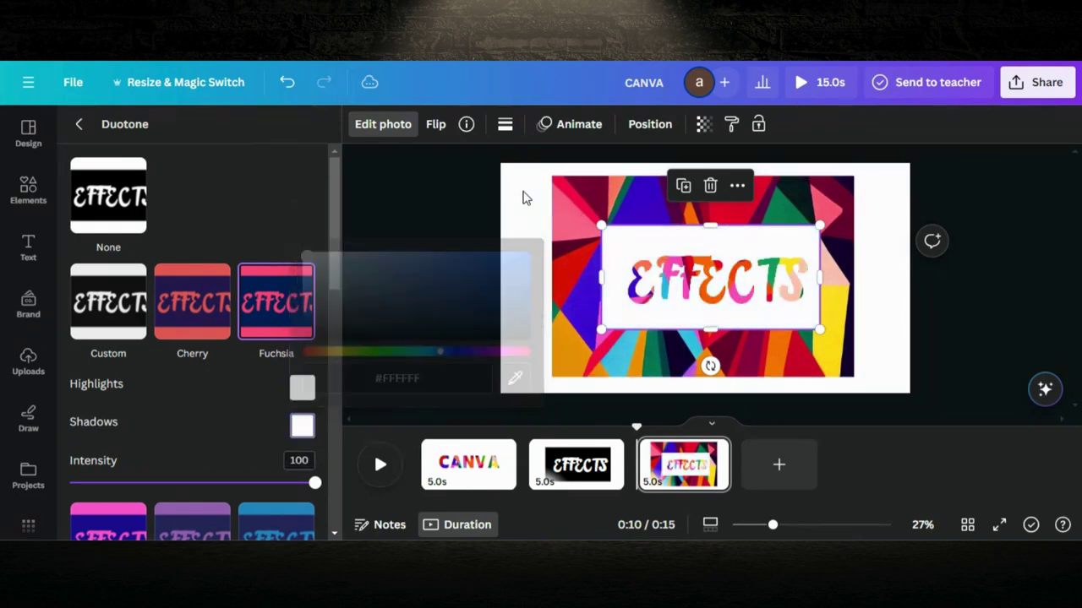
# - Crop the colourful geometric photo on all four sides so it only fills the area behind the EFFECTS lettering
pyautogui.click(681, 207)
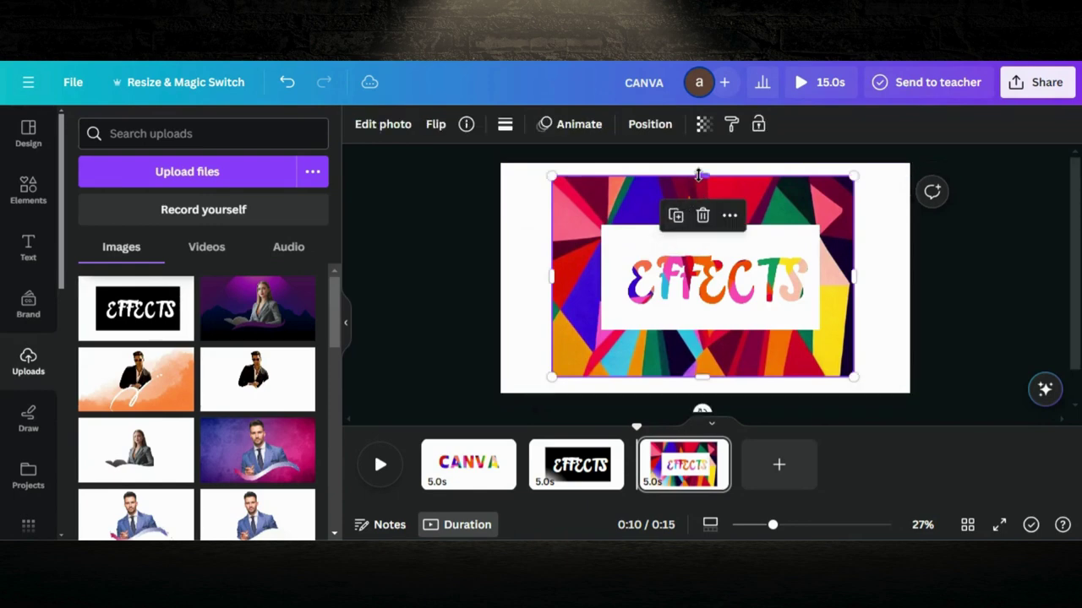
pyautogui.moveTo(696, 204); pyautogui.dragTo(695, 253)
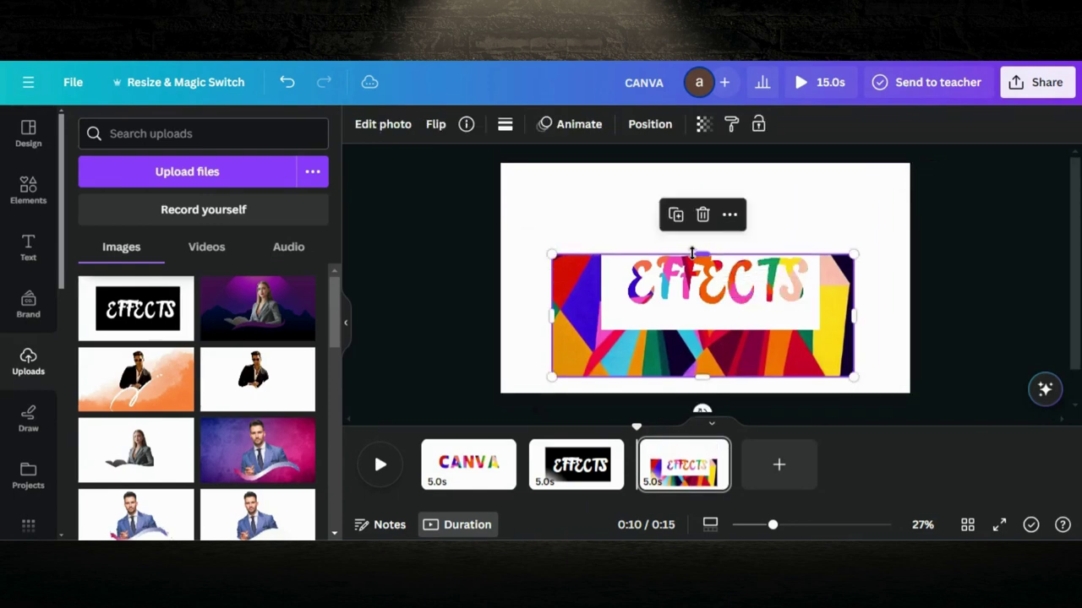
pyautogui.moveTo(552, 315); pyautogui.dragTo(600, 314)
pyautogui.moveTo(725, 383); pyautogui.dragTo(727, 318)
pyautogui.moveTo(854, 287); pyautogui.dragTo(815, 285)
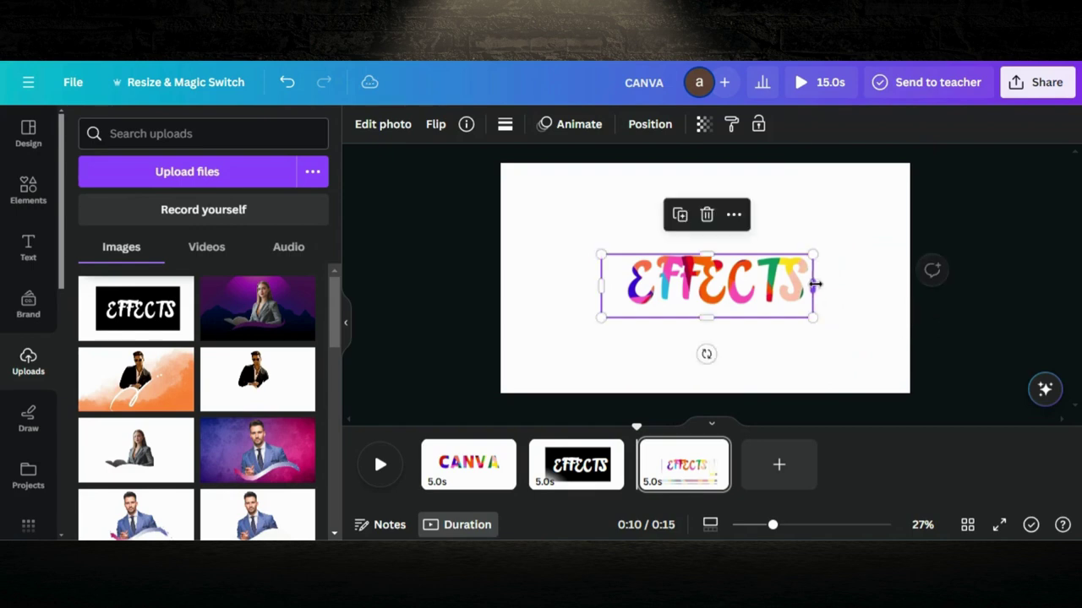
# - Select the EFFECTS cut-out together with the cropped photo, enlarge both to nearly the page's width, and deselect them
pyautogui.moveTo(601, 285); pyautogui.dragTo(818, 326)
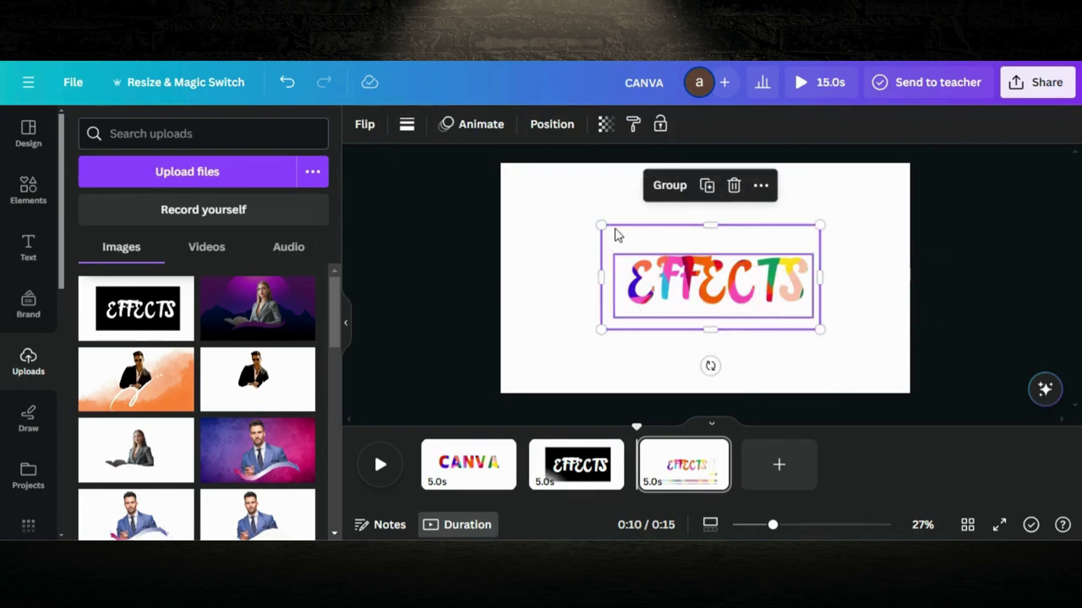
pyautogui.moveTo(602, 225); pyautogui.dragTo(501, 176)
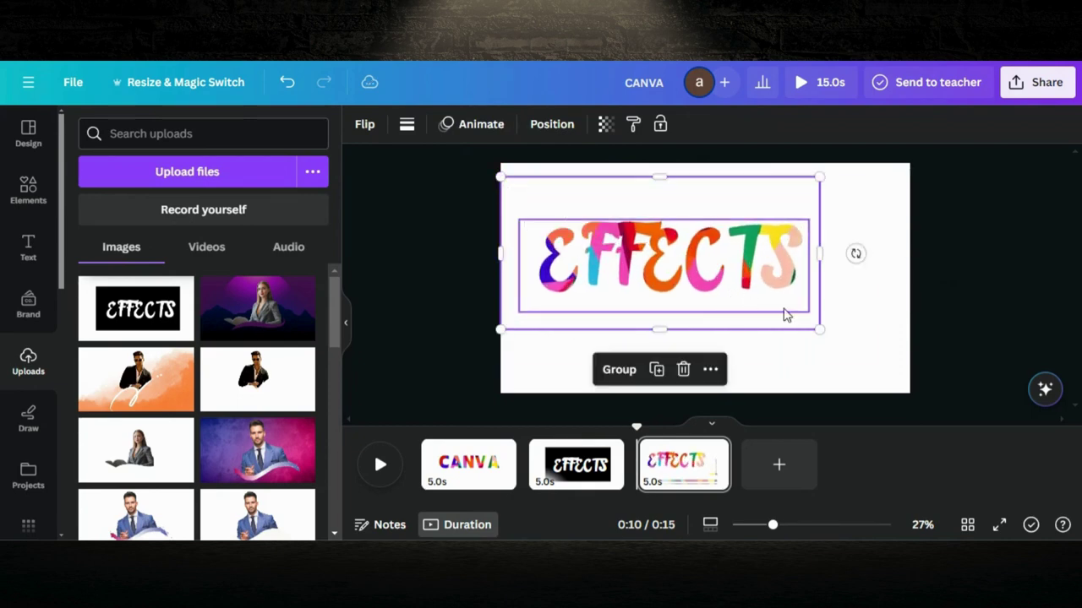
pyautogui.moveTo(820, 332); pyautogui.dragTo(892, 365)
pyautogui.click(977, 304)
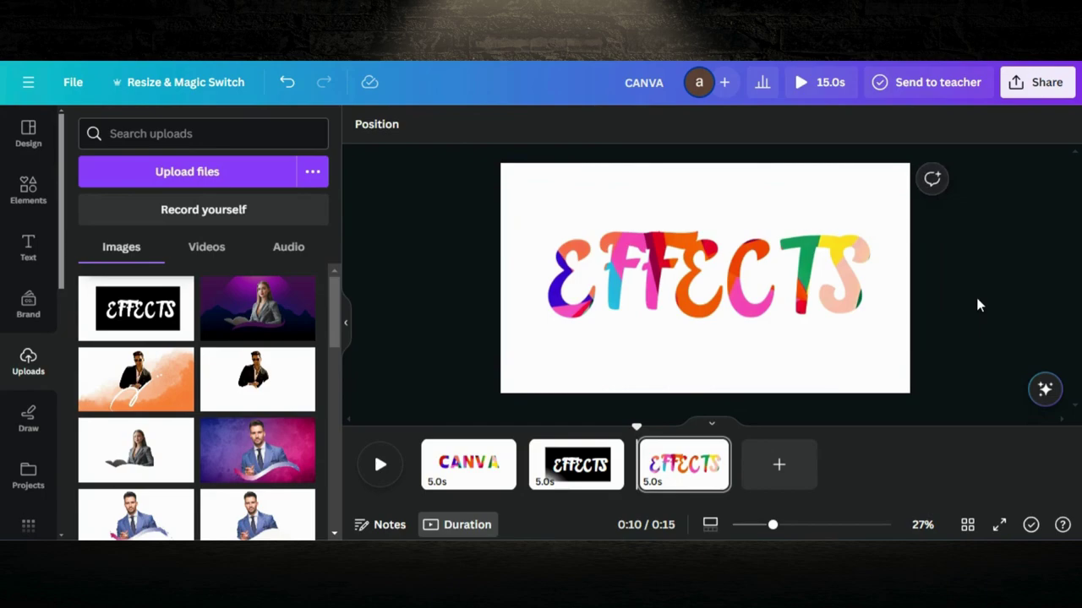